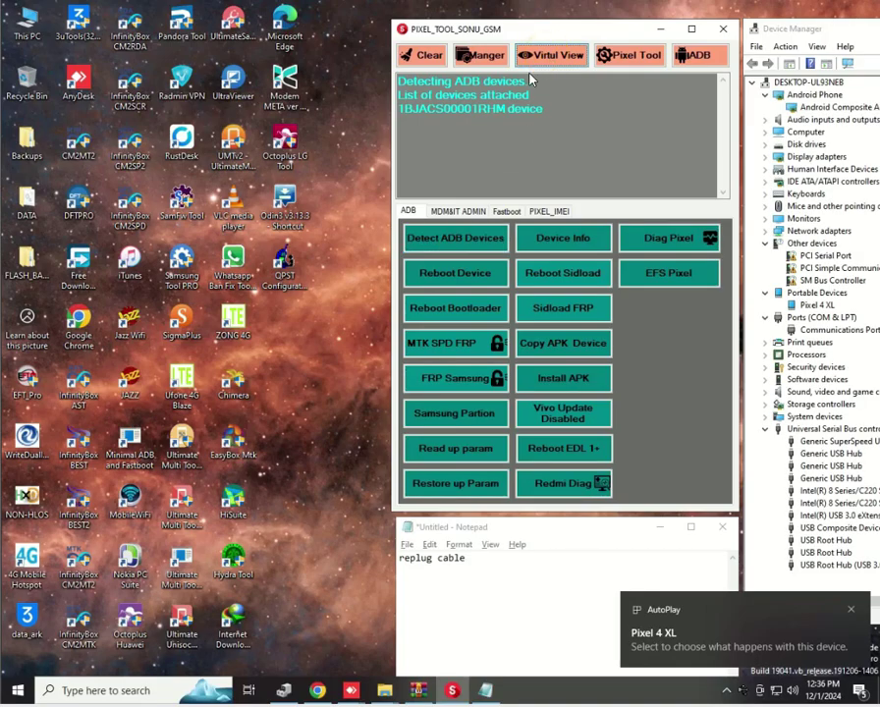
Move the phone mirror aside and read the Pixel 4 XL's device info in the ADB tab.
{"action": "mouse_move", "coordinate": [414, 47]}
{"action": "left_mouse_down"}
{"action": "mouse_move", "coordinate": [222, 47]}
{"action": "mouse_move", "coordinate": [176, 35]}
{"action": "mouse_move", "coordinate": [188, 31]}
{"action": "left_mouse_up"}
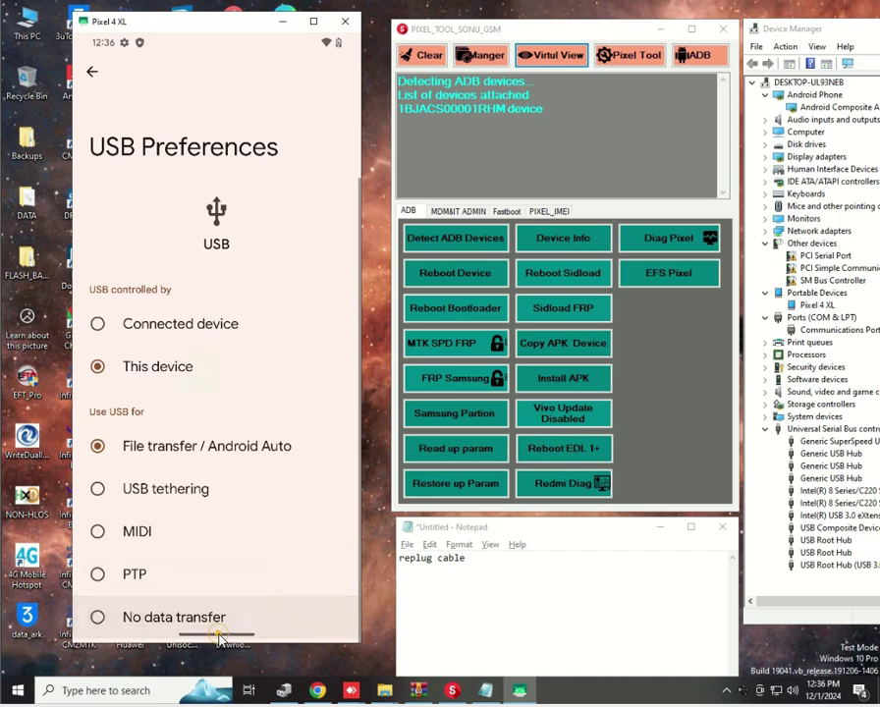
{"action": "left_click_drag", "start_coordinate": [220, 638], "coordinate": [218, 393]}
{"action": "left_click", "coordinate": [564, 237]}
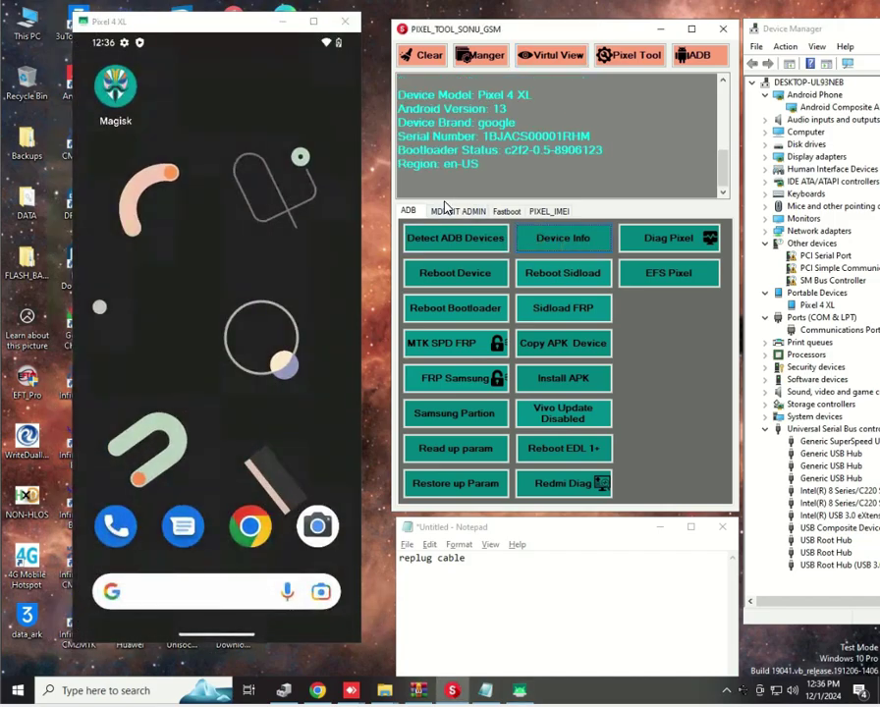
{"action": "left_click_drag", "start_coordinate": [475, 95], "coordinate": [531, 94]}
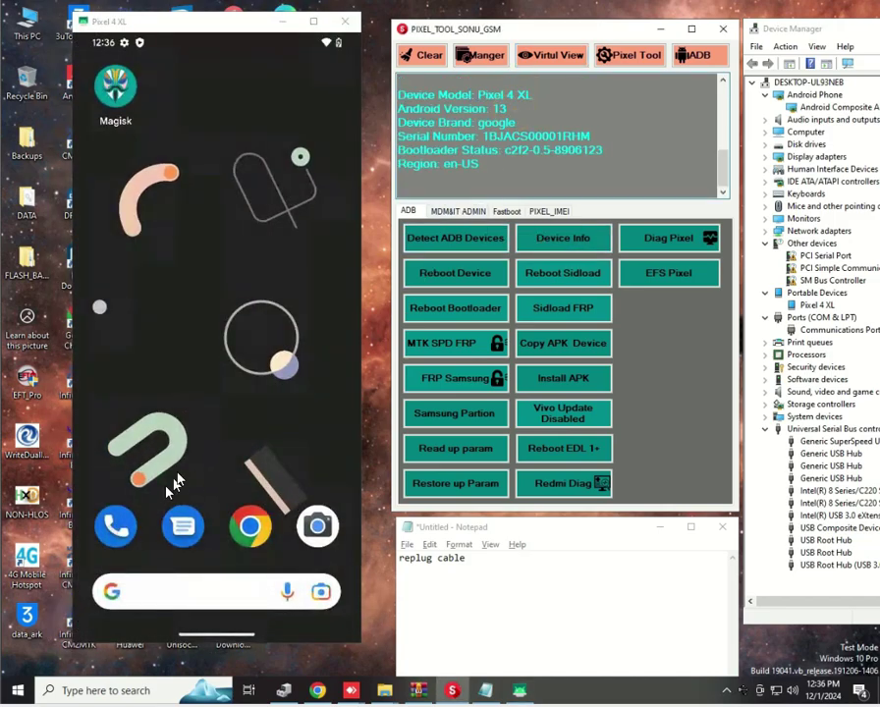
Check the phone's IMEI under Settings > About phone, then return to the home screen.
{"action": "left_click_drag", "start_coordinate": [172, 483], "coordinate": [222, 328]}
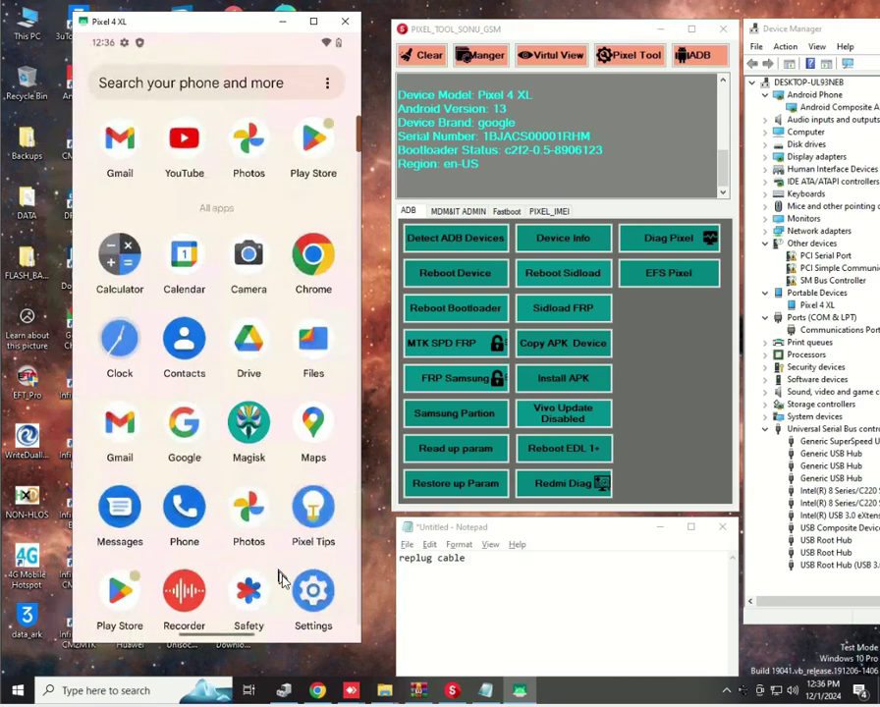
{"action": "left_click", "coordinate": [304, 588]}
{"action": "left_click_drag", "start_coordinate": [276, 550], "coordinate": [270, 326]}
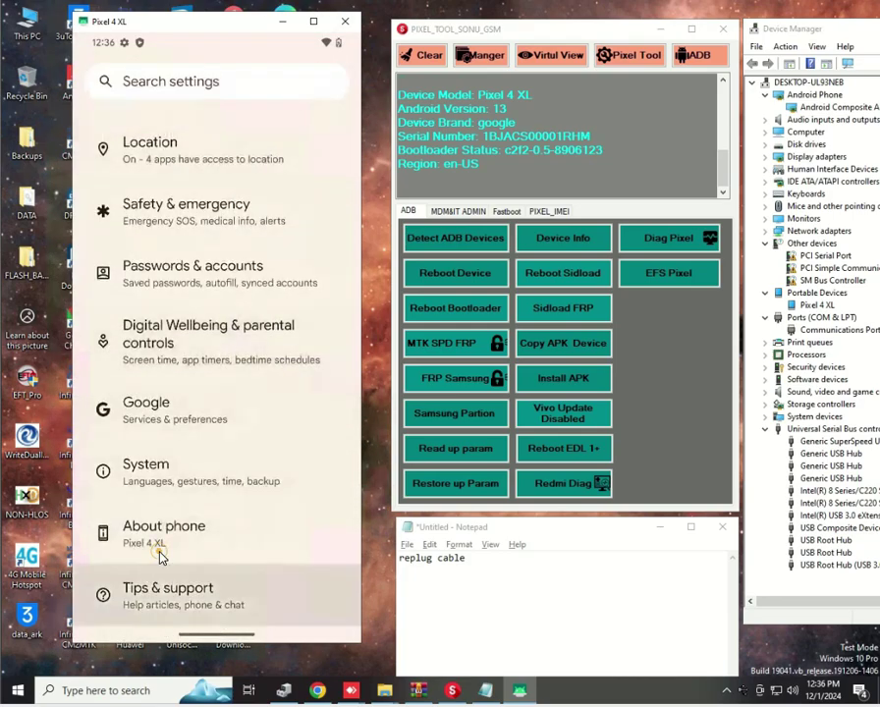
{"action": "left_click", "coordinate": [160, 556]}
{"action": "left_click_drag", "start_coordinate": [161, 581], "coordinate": [243, 236]}
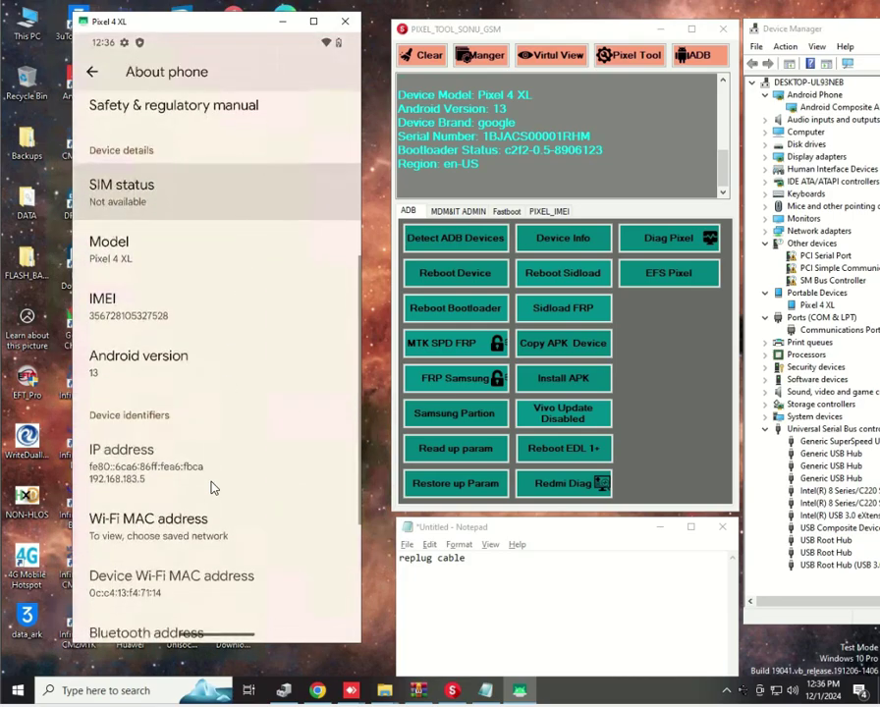
{"action": "left_click_drag", "start_coordinate": [213, 488], "coordinate": [263, 249]}
{"action": "scroll", "coordinate": [197, 497], "scroll_direction": "up", "scroll_amount": 5}
{"action": "scroll", "coordinate": [203, 561], "scroll_direction": "down", "scroll_amount": 1}
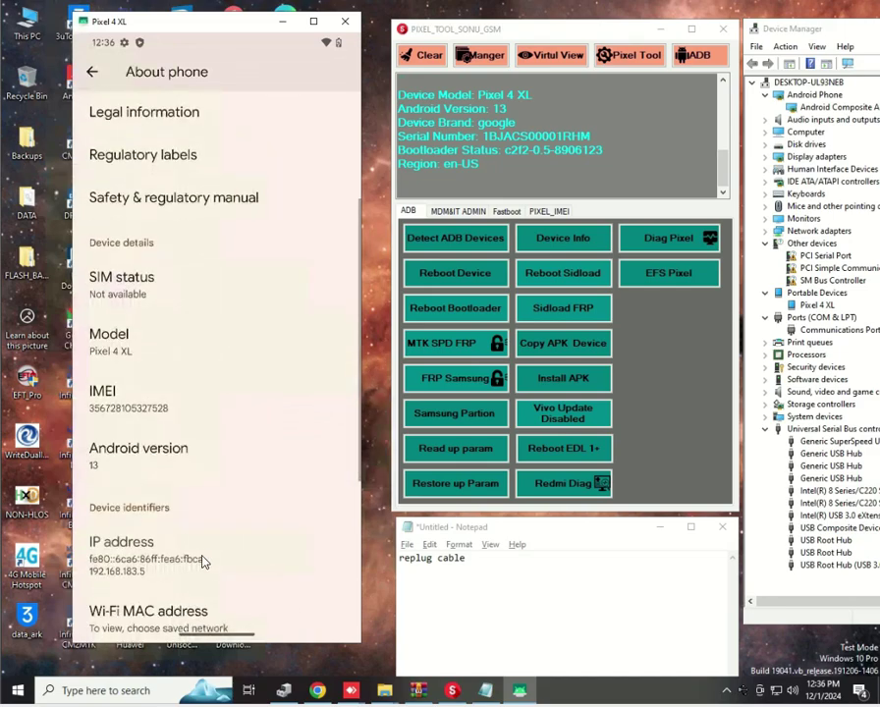
{"action": "left_click_drag", "start_coordinate": [203, 561], "coordinate": [251, 265]}
{"action": "left_click_drag", "start_coordinate": [196, 637], "coordinate": [216, 216]}
{"action": "left_click", "coordinate": [243, 418]}
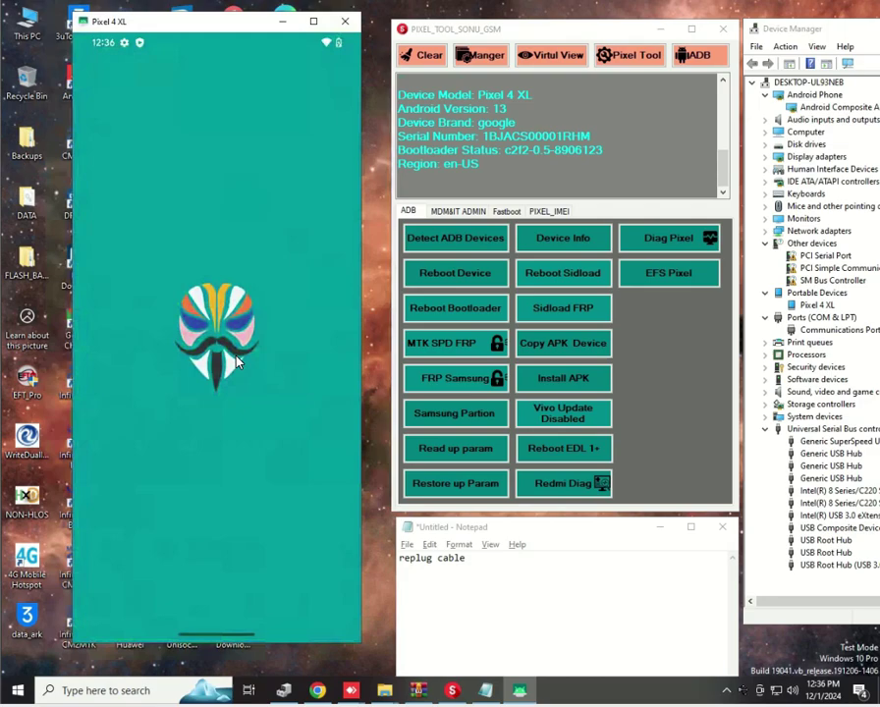
{"action": "left_click", "coordinate": [183, 607]}
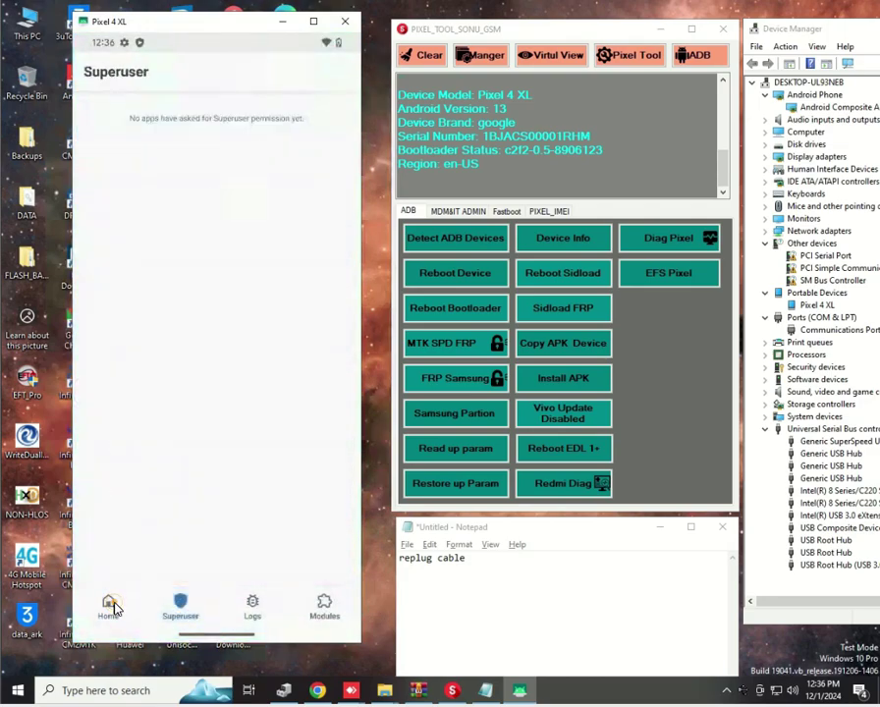
{"action": "left_click", "coordinate": [110, 607]}
{"action": "left_click_drag", "start_coordinate": [232, 627], "coordinate": [232, 472]}
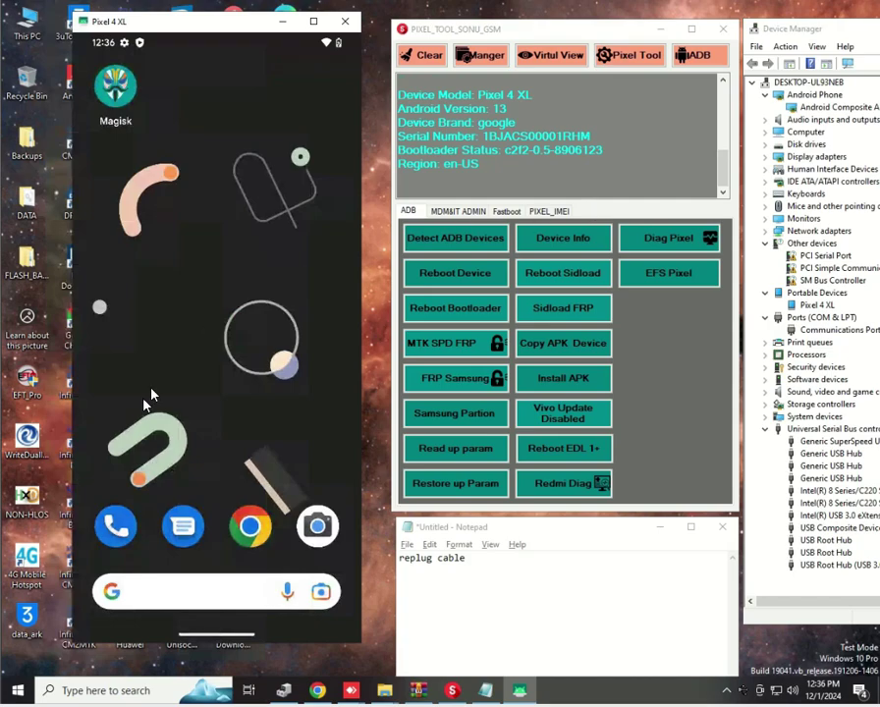
{"action": "left_click", "coordinate": [121, 528]}
{"action": "left_click", "coordinate": [321, 531]}
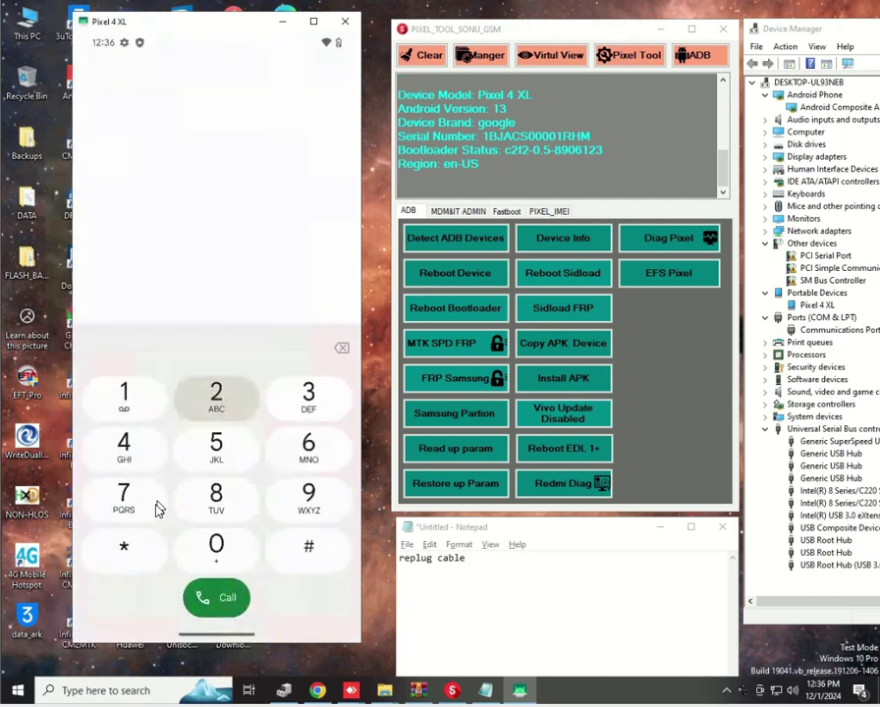
{"action": "left_click", "coordinate": [124, 546]}
{"action": "left_click", "coordinate": [308, 546]}
{"action": "left_click", "coordinate": [216, 543]}
{"action": "left_click", "coordinate": [308, 442]}
{"action": "left_click", "coordinate": [309, 546]}
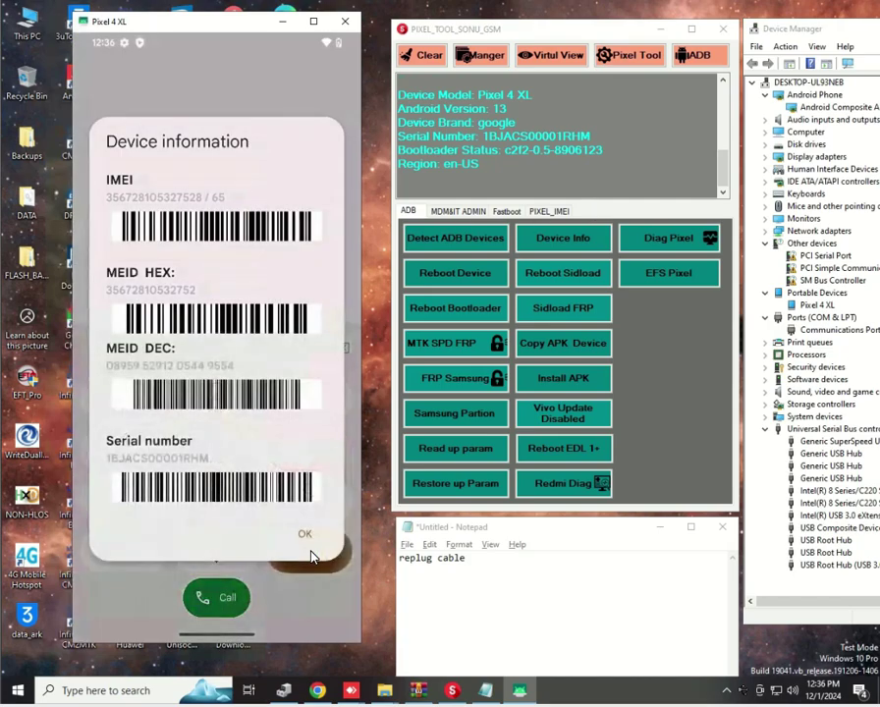
{"action": "left_click", "coordinate": [305, 535]}
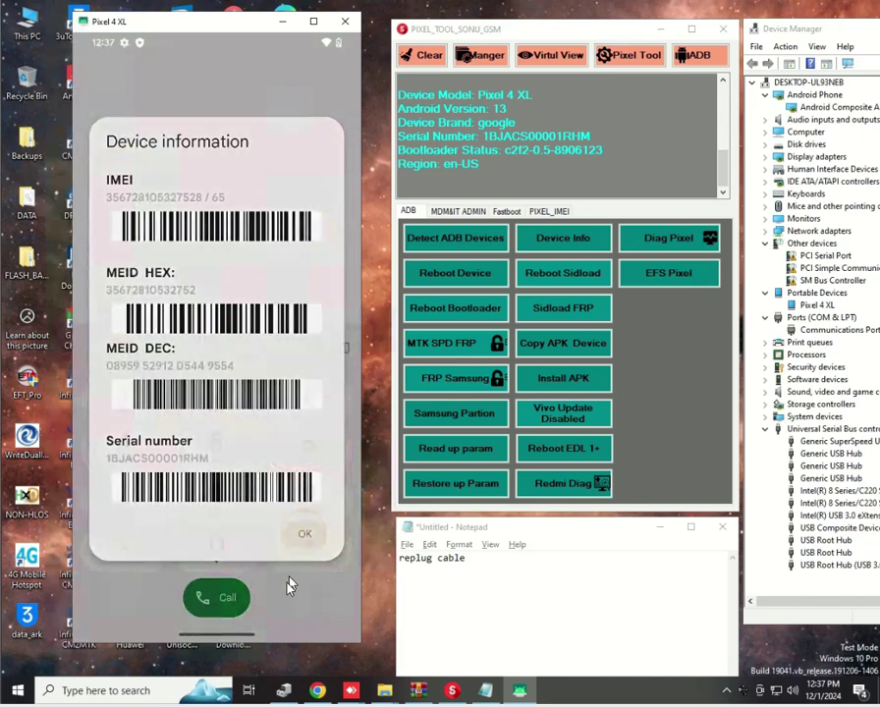
{"action": "left_click", "coordinate": [215, 638]}
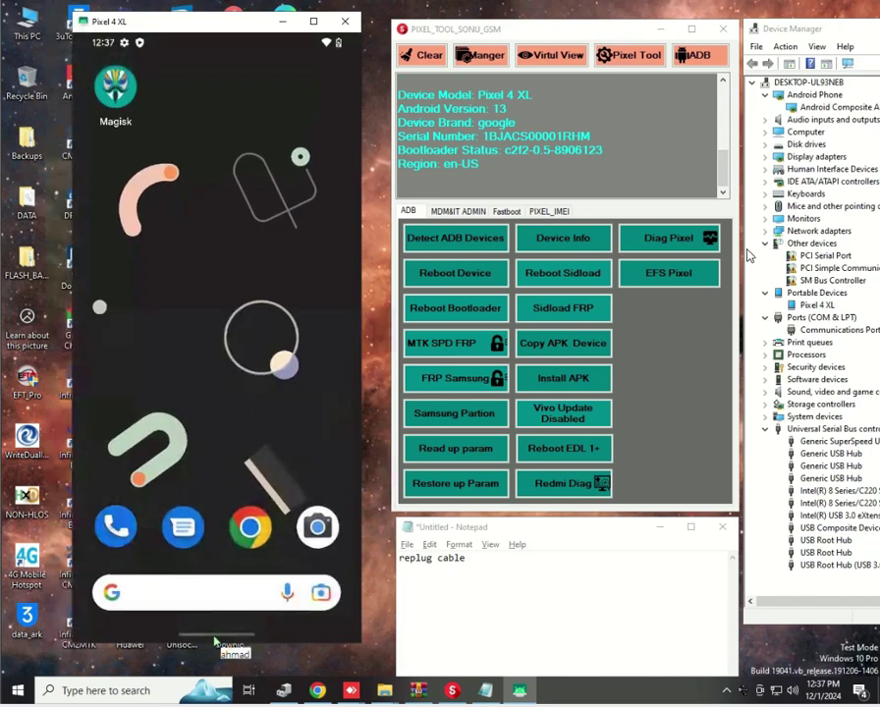
Run EFS Pixel, grant Shell superuser access, and confirm the log reads 'EFS partition reset complete'.
{"action": "left_click", "coordinate": [676, 275]}
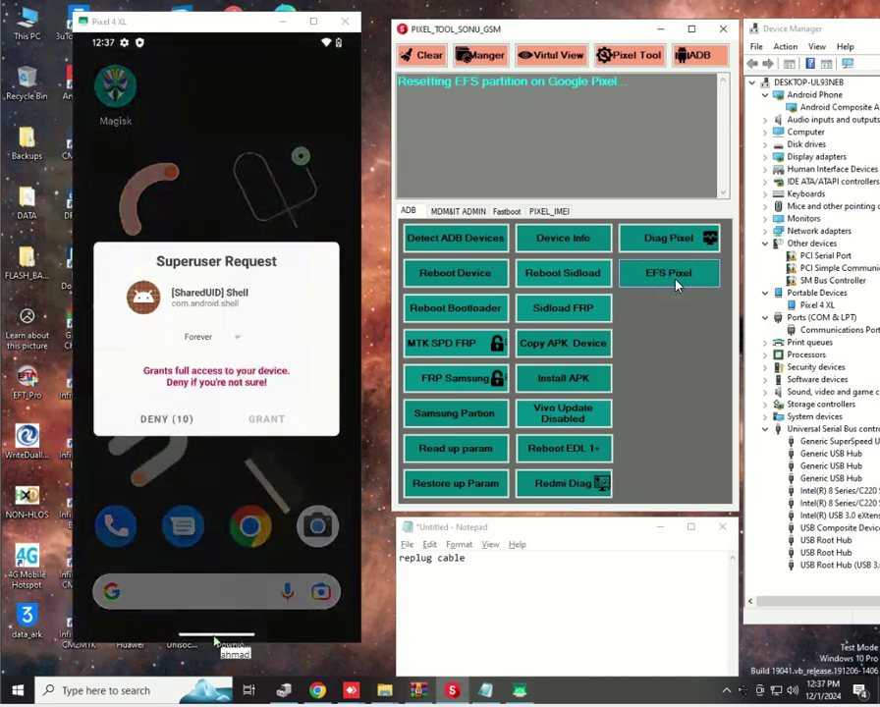
{"action": "left_click", "coordinate": [260, 423]}
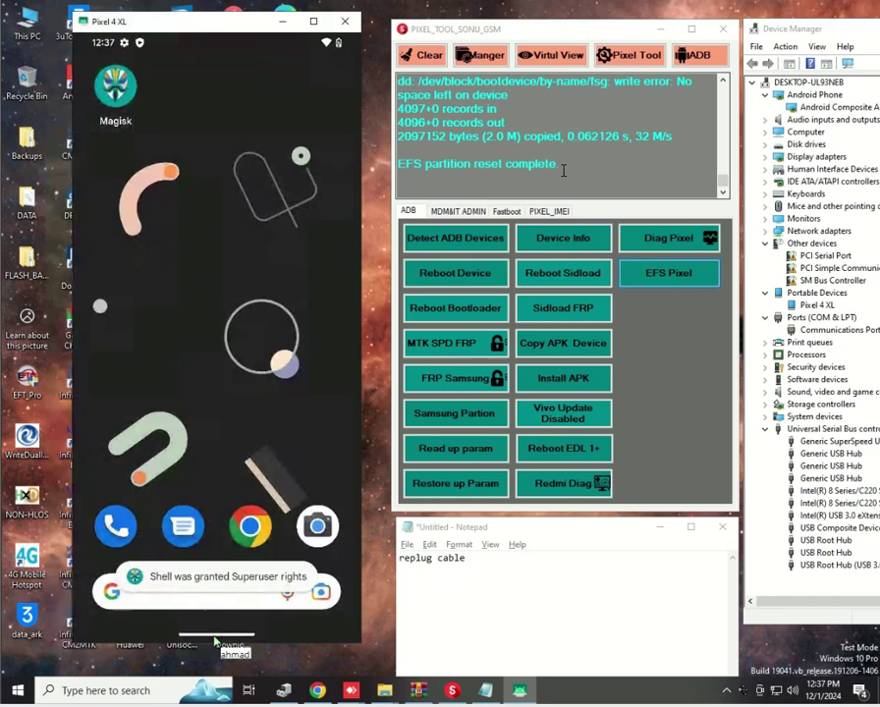
{"action": "left_click_drag", "start_coordinate": [556, 161], "coordinate": [387, 158]}
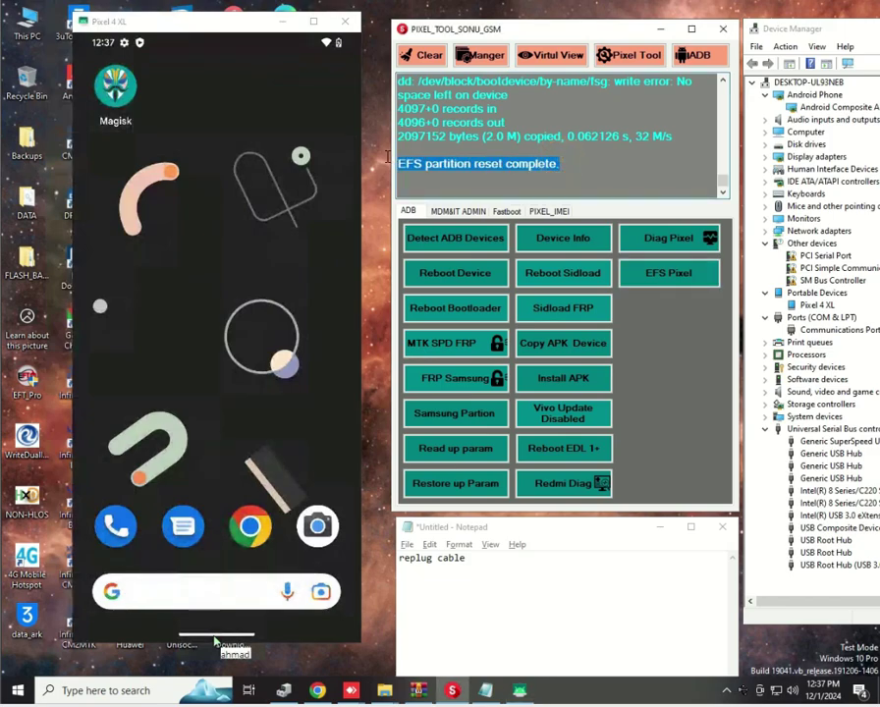
{"action": "scroll", "coordinate": [473, 120], "scroll_direction": "up", "scroll_amount": 10}
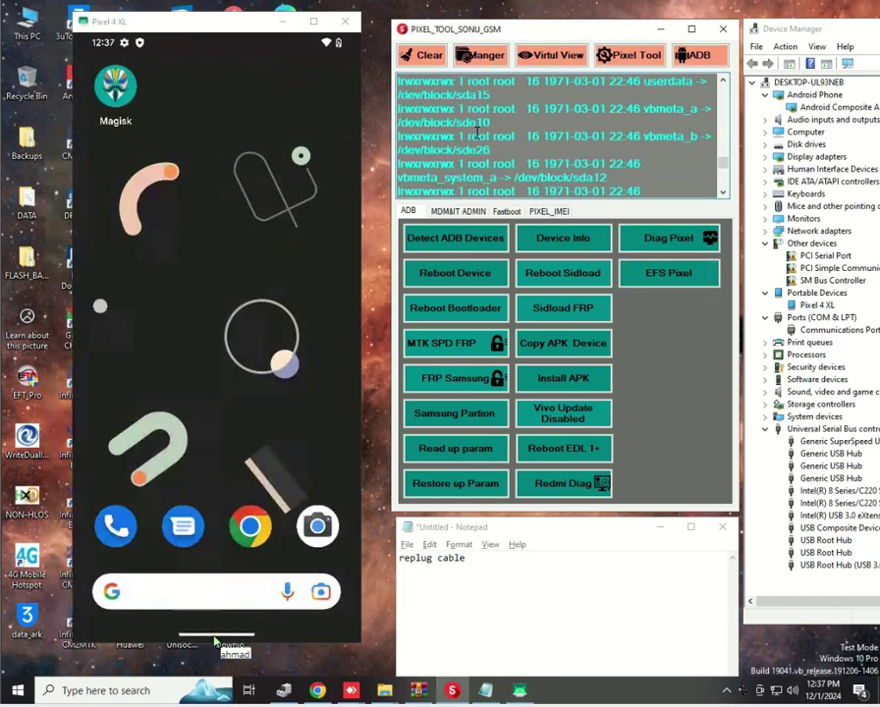
{"action": "scroll", "coordinate": [476, 134], "scroll_direction": "down", "scroll_amount": 10}
{"action": "left_click", "coordinate": [571, 165]}
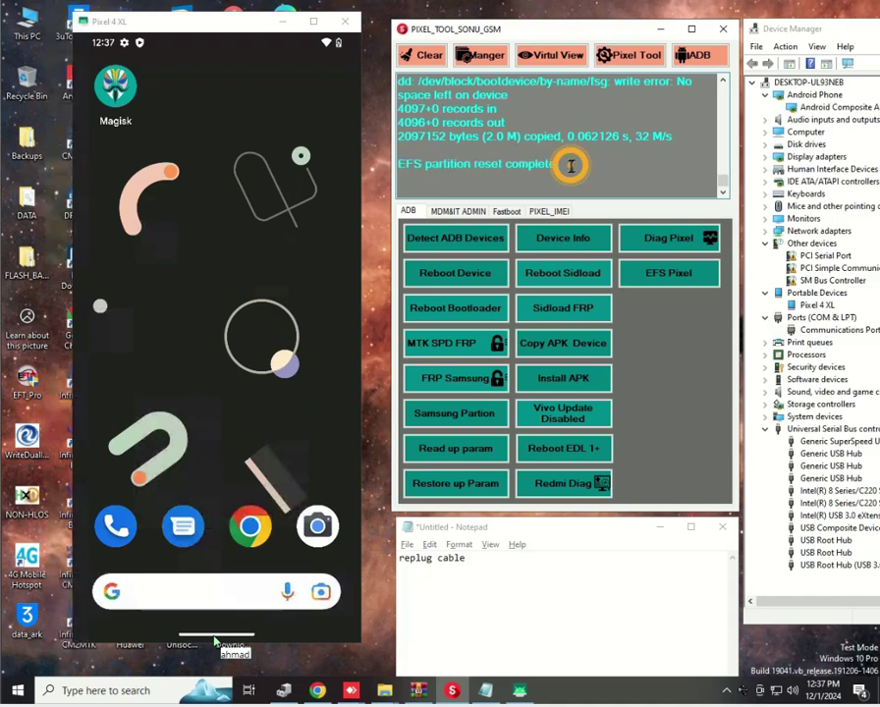
Search Settings for 'reset' and confirm Erase all data (factory reset) under Reset options.
{"action": "left_click_drag", "start_coordinate": [189, 423], "coordinate": [222, 71]}
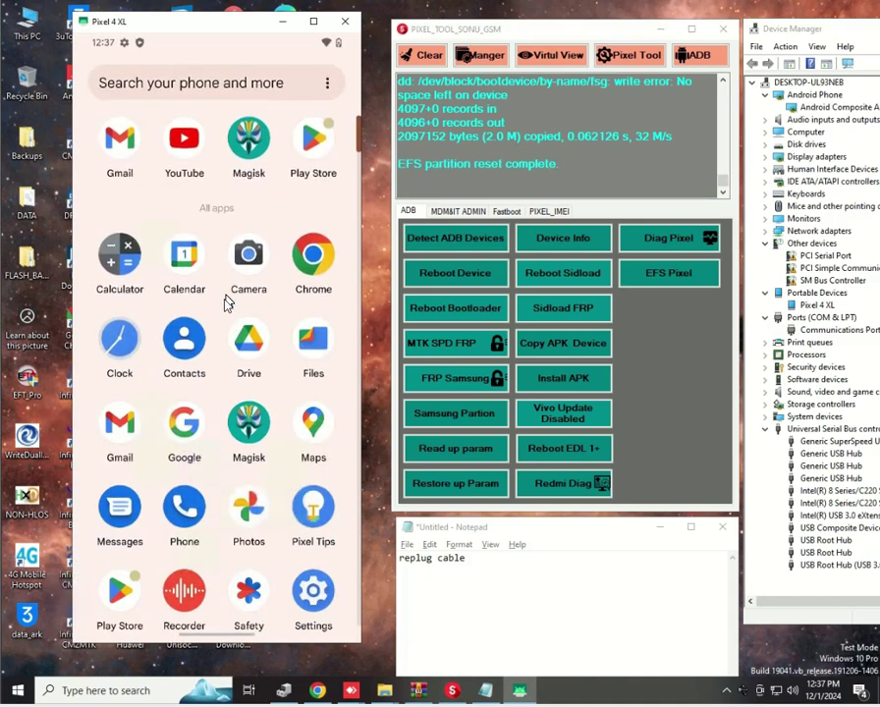
{"action": "scroll", "coordinate": [250, 152], "scroll_direction": "down", "scroll_amount": 3}
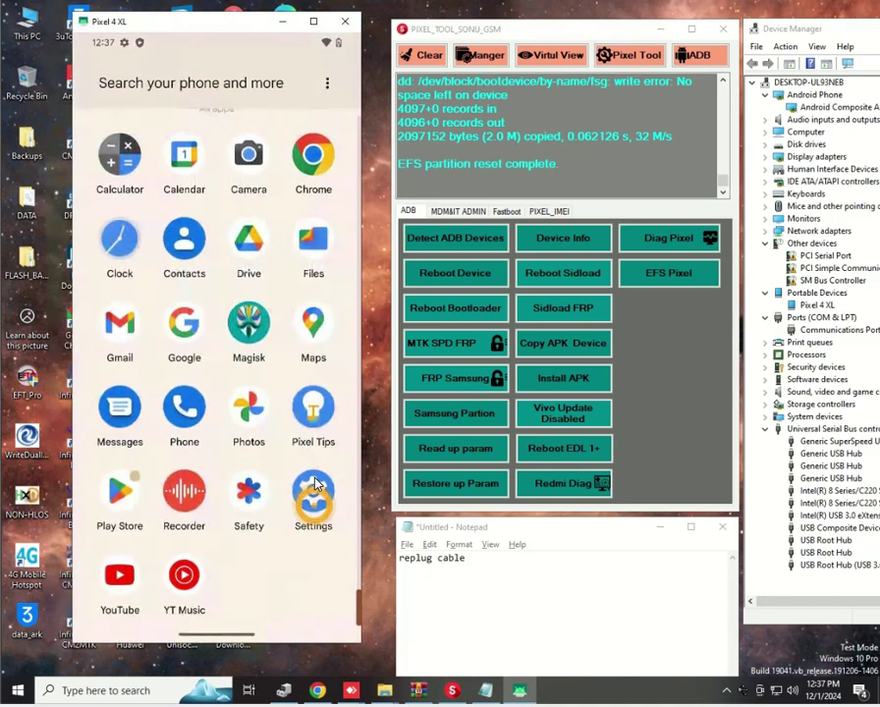
{"action": "left_click", "coordinate": [315, 483]}
{"action": "left_click", "coordinate": [177, 85]}
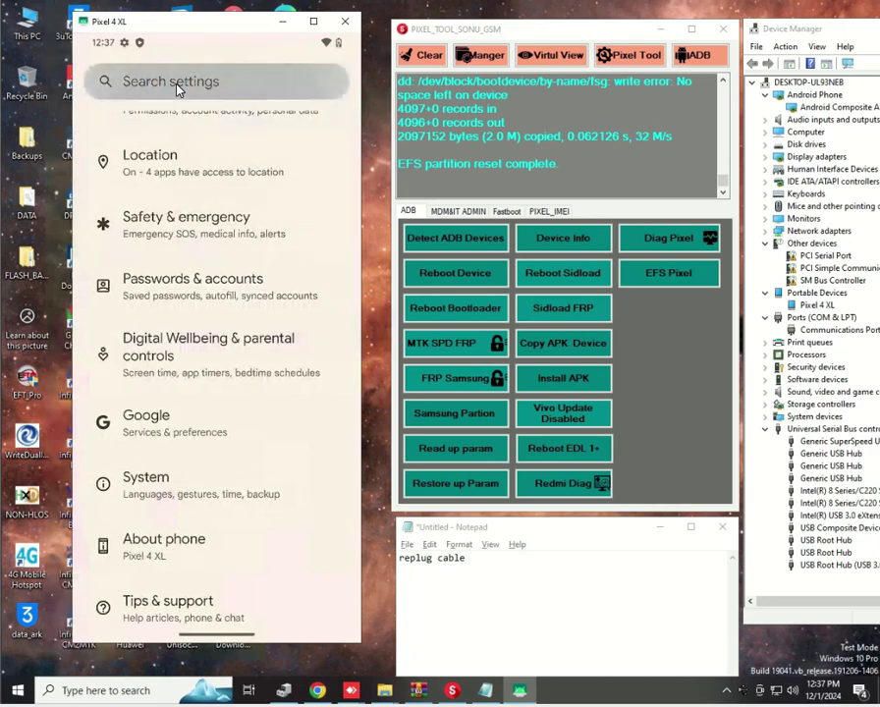
{"action": "type", "text": "reset"}
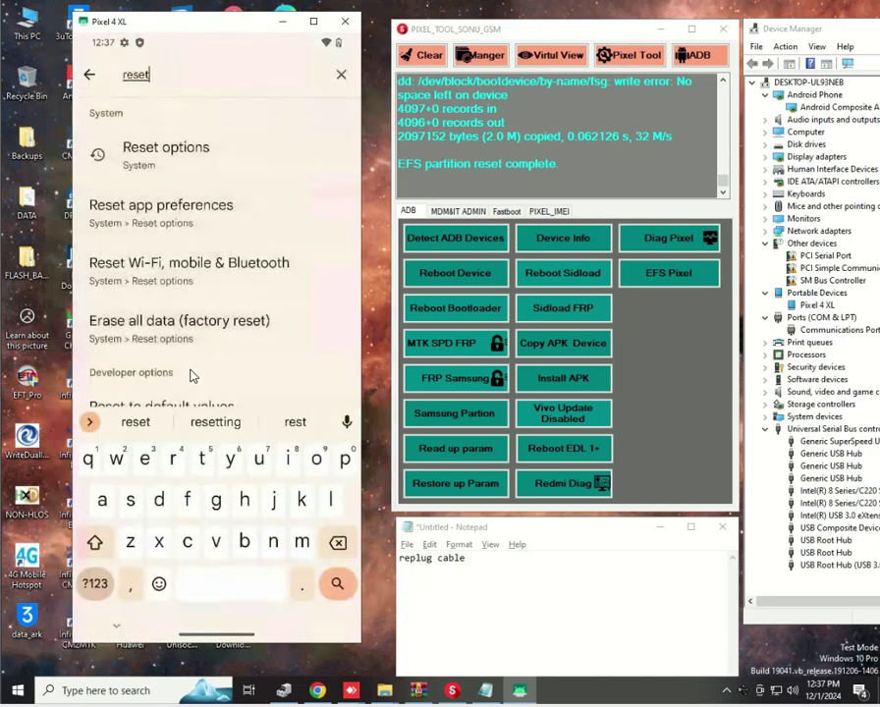
{"action": "left_click", "coordinate": [196, 339]}
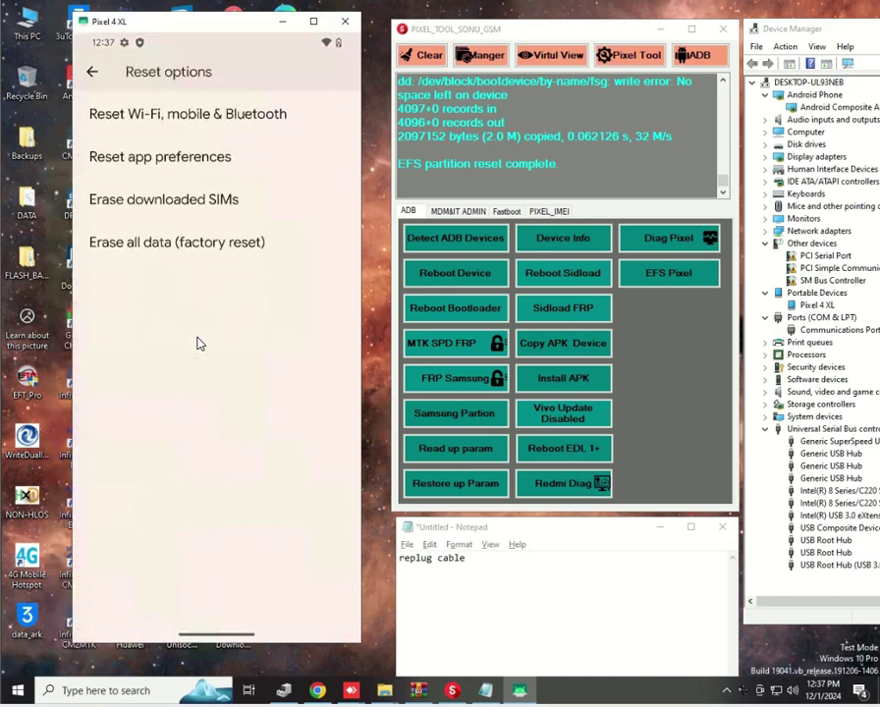
{"action": "left_click", "coordinate": [204, 251]}
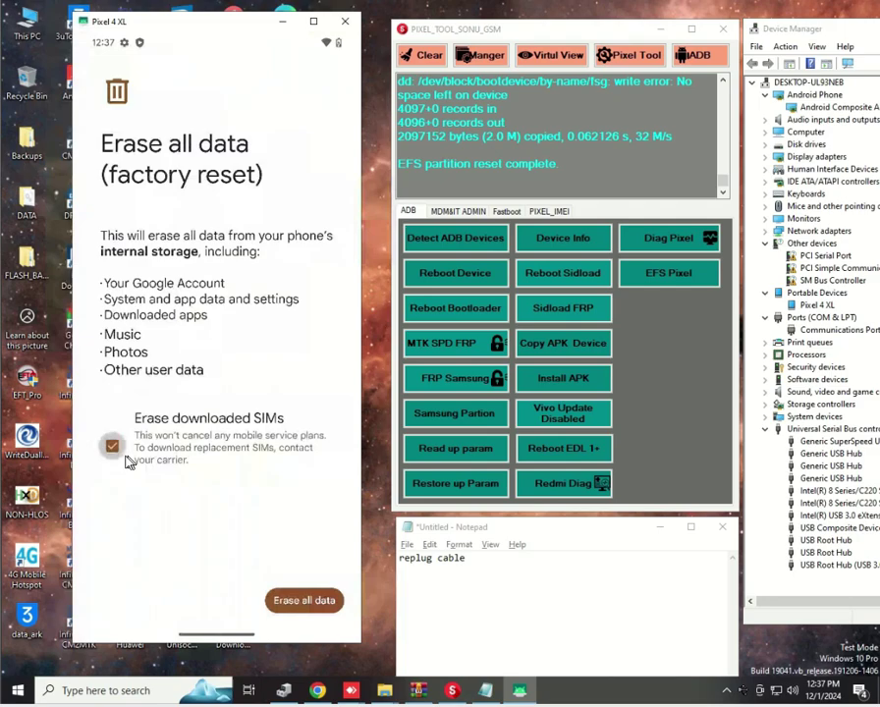
{"action": "left_click", "coordinate": [300, 604]}
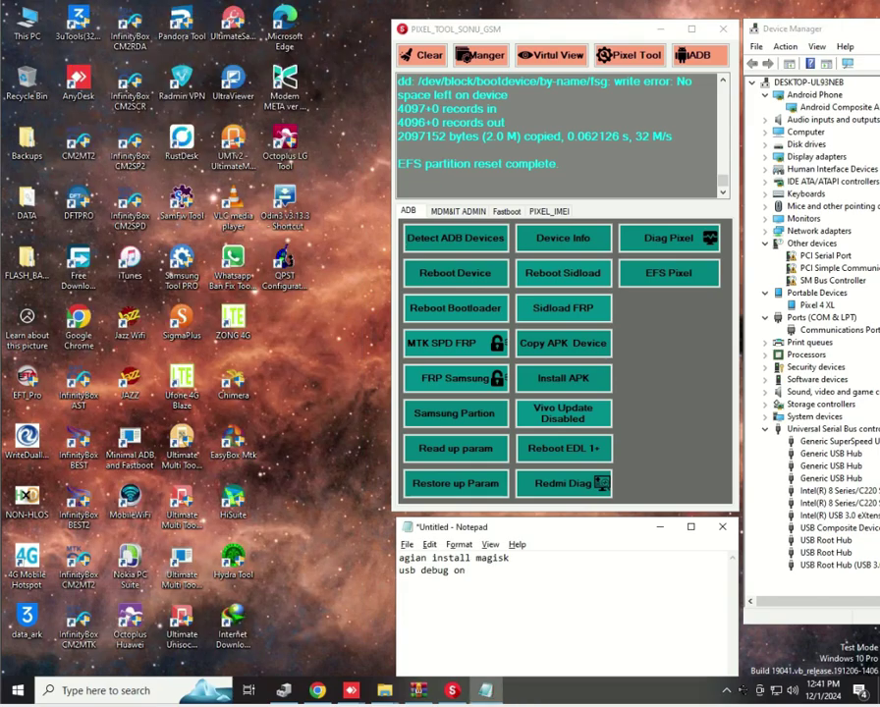
Mirror the reset phone with Virtul View and dial *#06# to view its IMEI, then dismiss it.
{"action": "left_click", "coordinate": [535, 55]}
{"action": "left_click", "coordinate": [141, 531]}
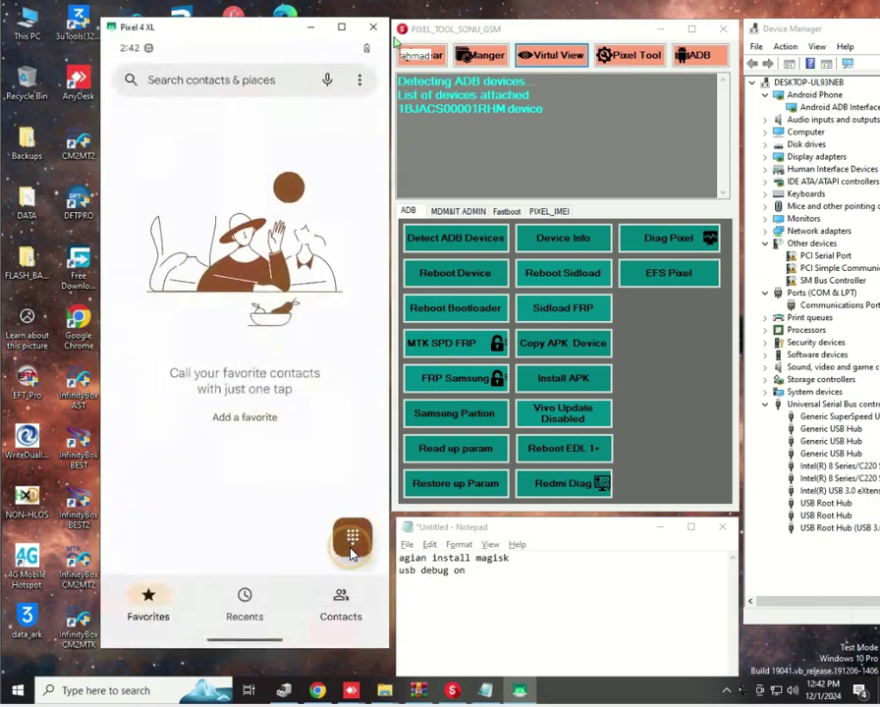
{"action": "left_click", "coordinate": [352, 550]}
{"action": "left_click", "coordinate": [150, 560]}
{"action": "left_click", "coordinate": [336, 554]}
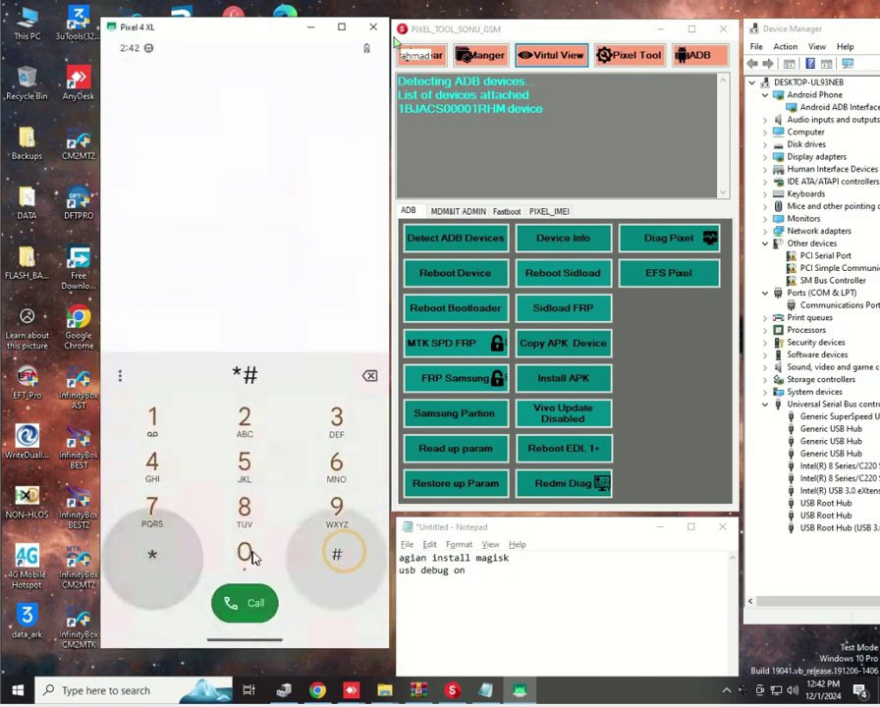
{"action": "left_click", "coordinate": [244, 554]}
{"action": "left_click", "coordinate": [334, 465]}
{"action": "left_click", "coordinate": [344, 556]}
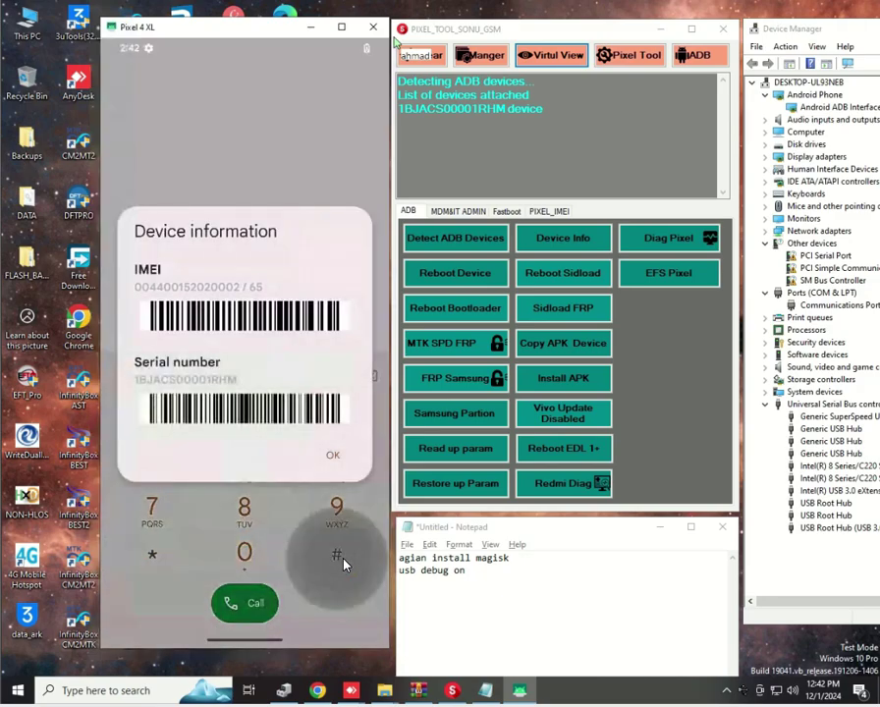
{"action": "left_click", "coordinate": [334, 456]}
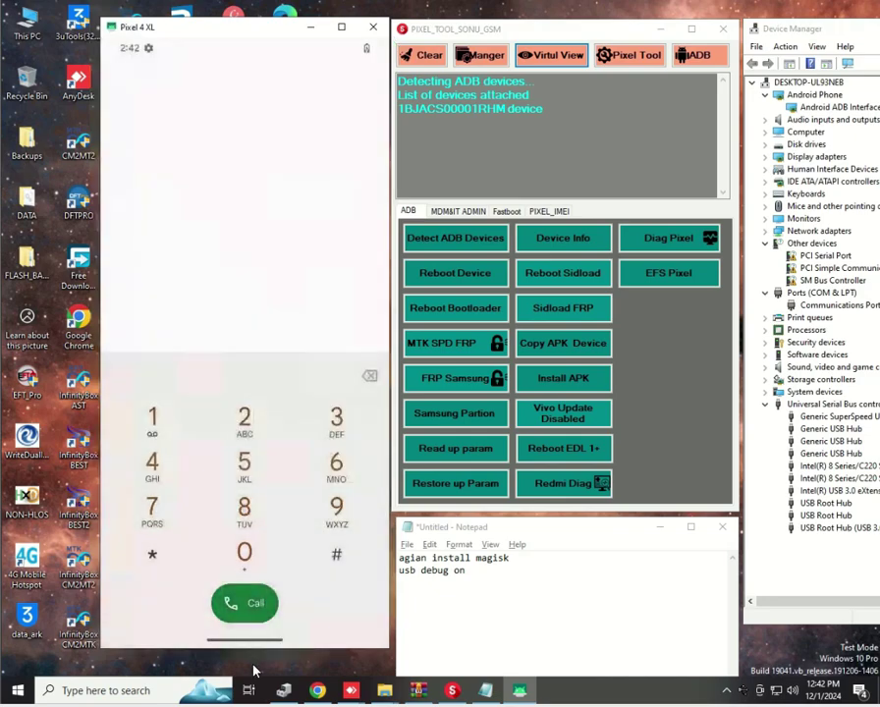
Go home and open the USB connection preferences from the USB charging notification.
{"action": "middle_click", "coordinate": [285, 287]}
{"action": "left_click_drag", "start_coordinate": [271, 456], "coordinate": [285, 53]}
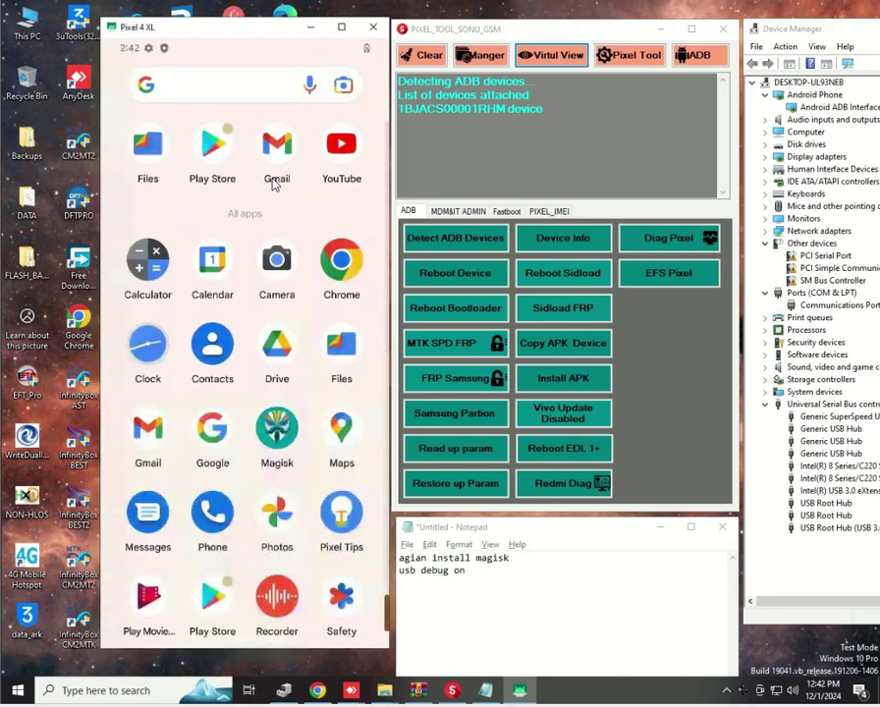
{"action": "left_click", "coordinate": [481, 243]}
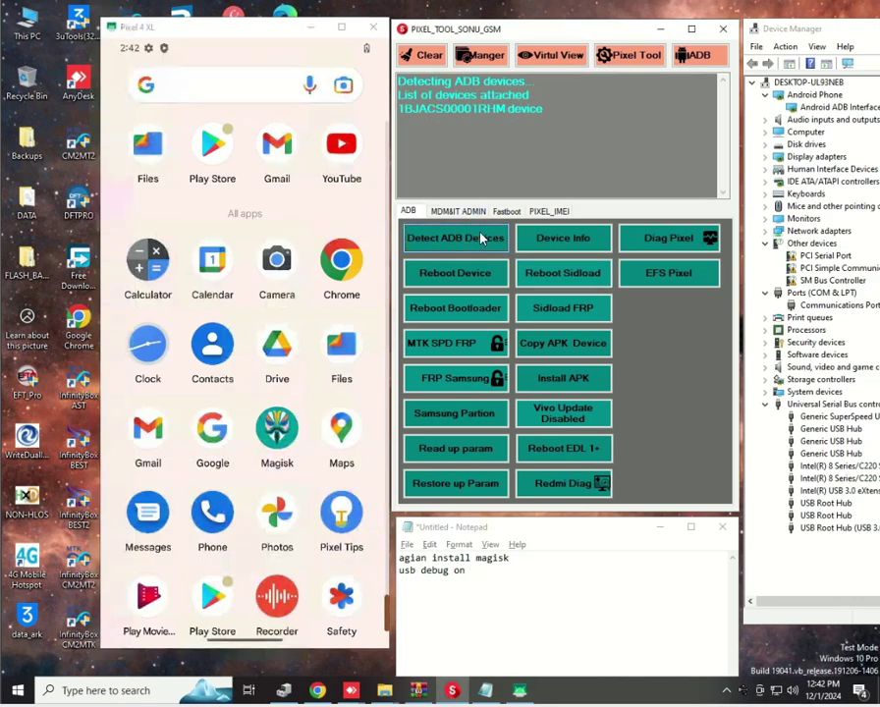
{"action": "left_click_drag", "start_coordinate": [145, 41], "coordinate": [167, 330]}
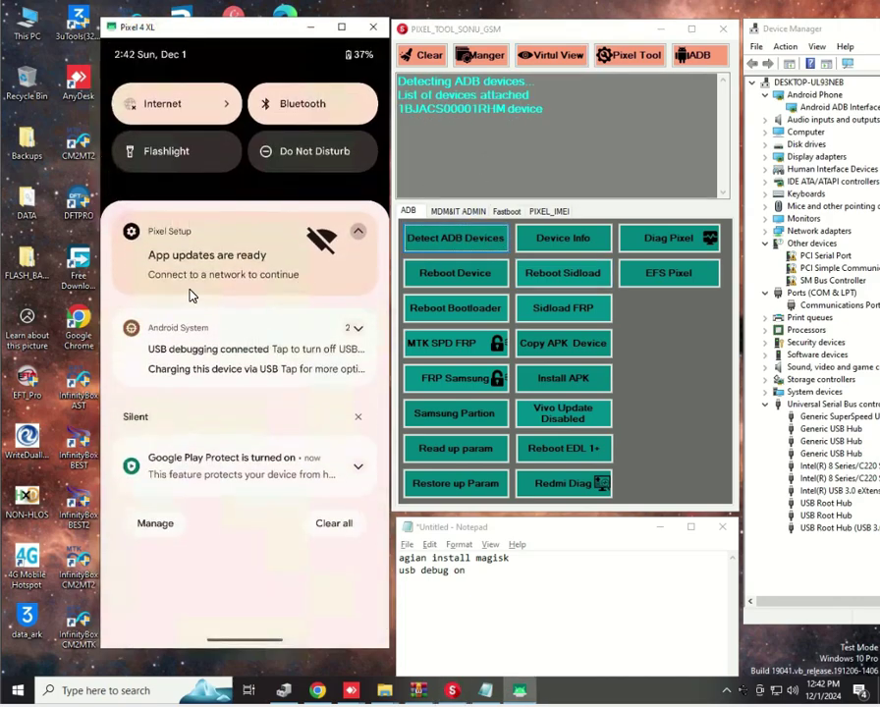
{"action": "left_click", "coordinate": [359, 320]}
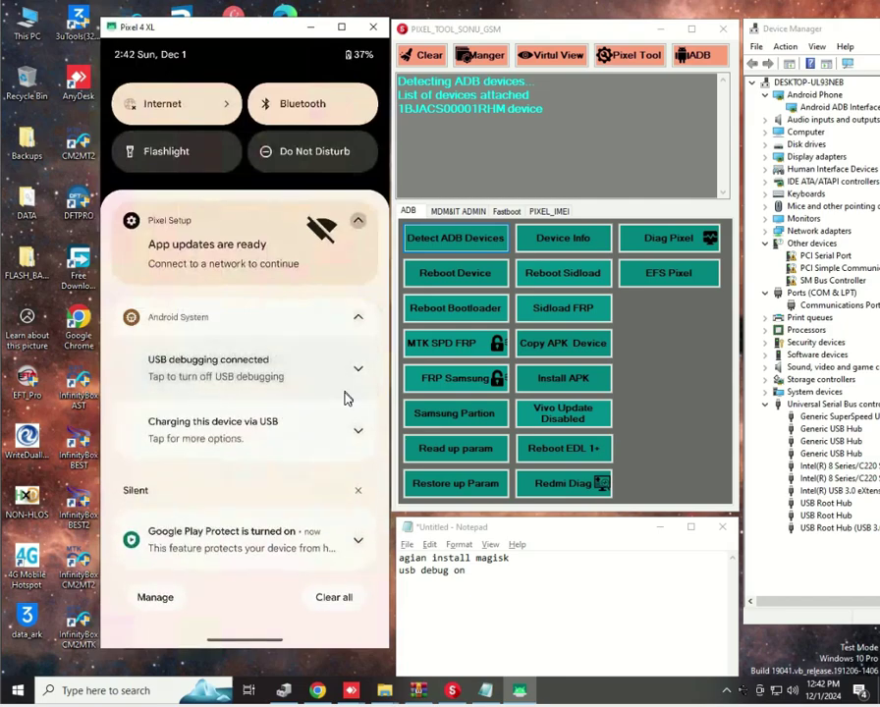
{"action": "left_click", "coordinate": [282, 444]}
{"action": "left_click", "coordinate": [278, 447]}
{"action": "type", "text": "mian yeh kya issu ha"}
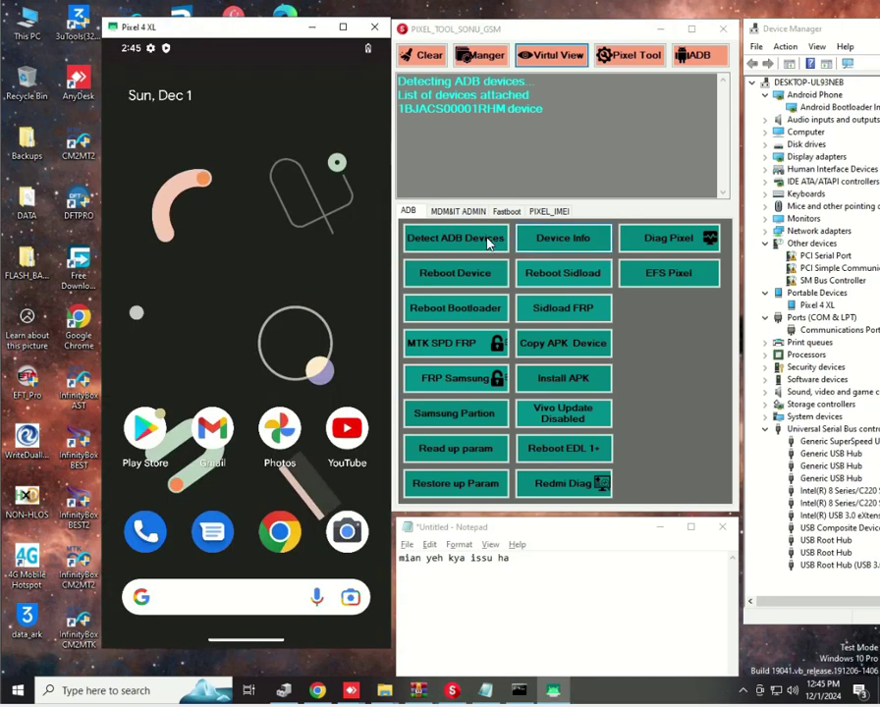
Enable diagnostic mode with Diag Pixel, grant root, and find Qualcomm HS-USB Android DIAG 901D under Ports.
{"action": "left_click", "coordinate": [648, 238]}
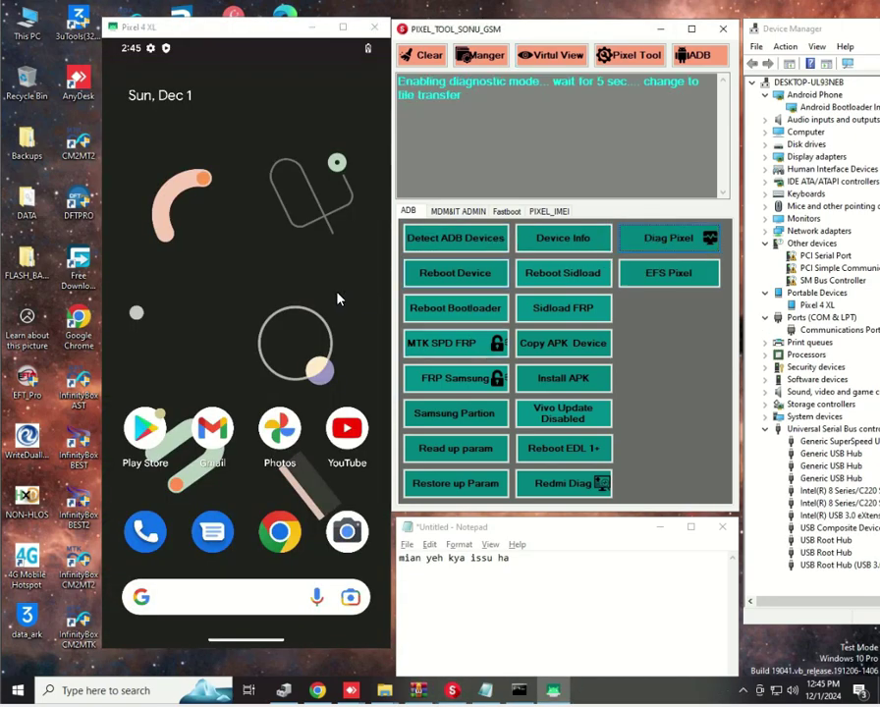
{"action": "left_click", "coordinate": [291, 430]}
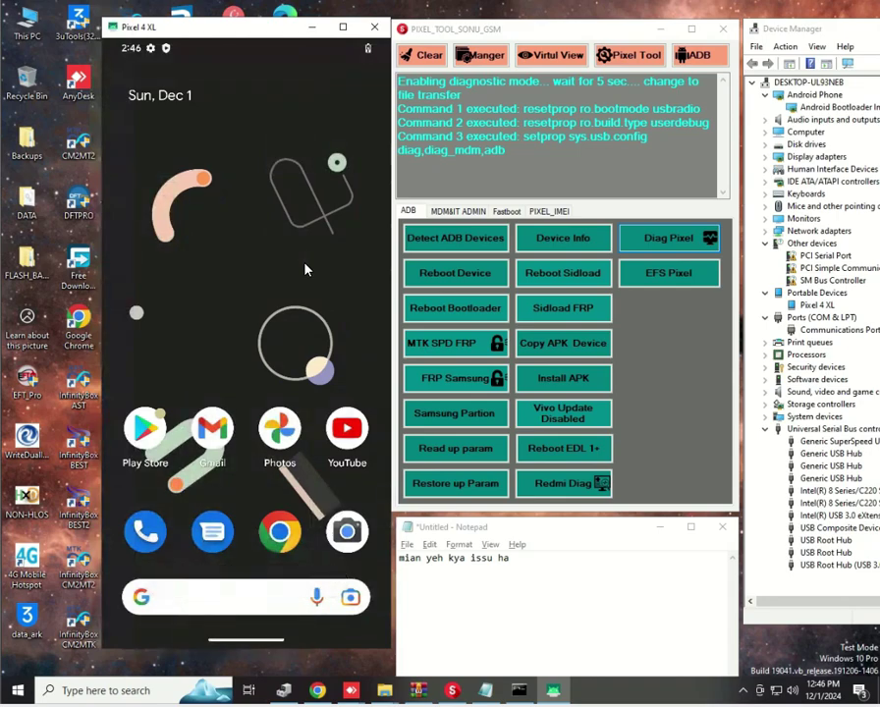
{"action": "mouse_move", "coordinate": [259, 283]}
{"action": "left_mouse_down"}
{"action": "mouse_move", "coordinate": [130, 48]}
{"action": "mouse_move", "coordinate": [209, 214]}
{"action": "left_mouse_up"}
{"action": "left_click", "coordinate": [356, 327]}
{"action": "left_click", "coordinate": [232, 427]}
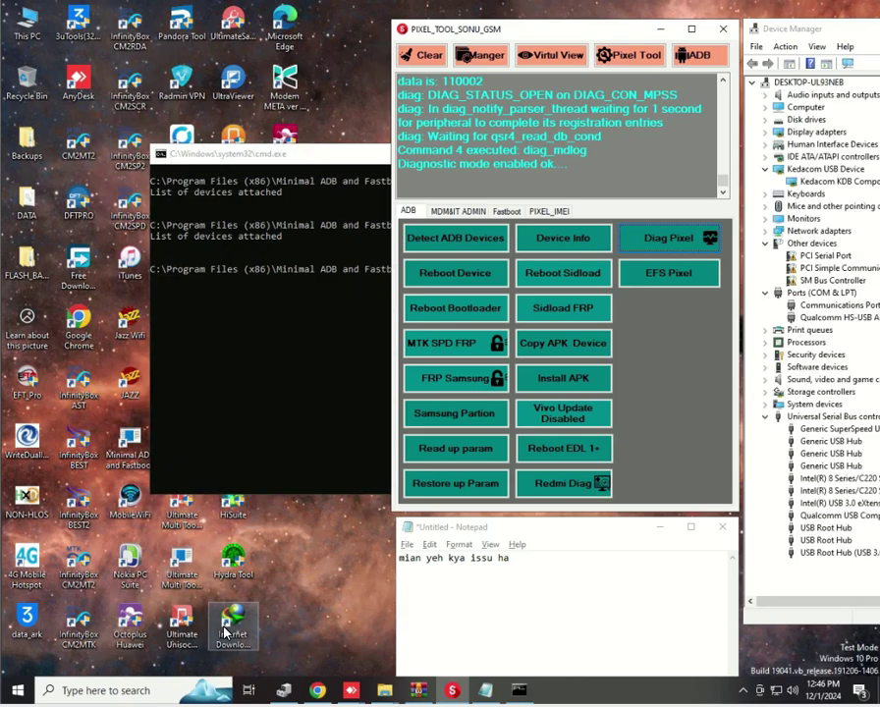
{"action": "mouse_move", "coordinate": [781, 38]}
{"action": "left_mouse_down"}
{"action": "mouse_move", "coordinate": [622, 37]}
{"action": "mouse_move", "coordinate": [779, 36]}
{"action": "left_mouse_up"}
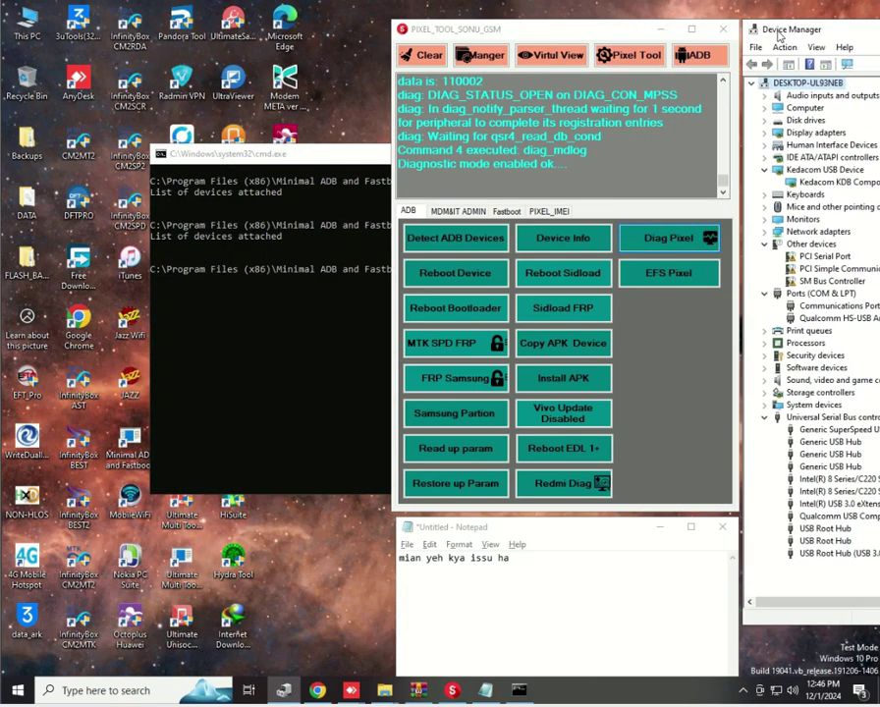
{"action": "left_click", "coordinate": [803, 319]}
Open the QLM IMEI Repair Tool and paste the second IMEI into the IMEI2 field.
{"action": "left_click", "coordinate": [629, 54]}
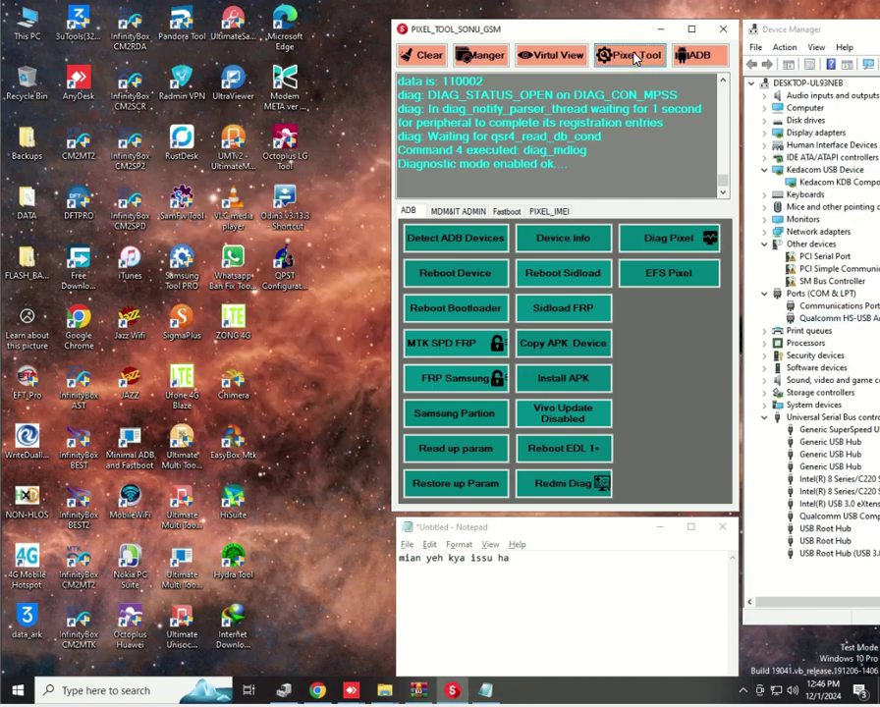
{"action": "left_click_drag", "start_coordinate": [459, 232], "coordinate": [300, 209]}
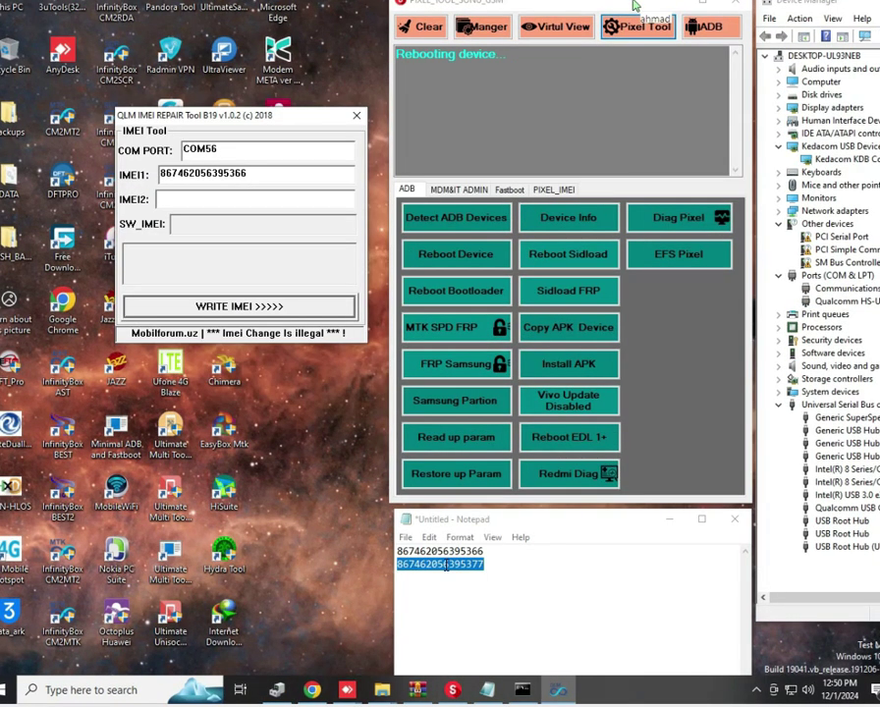
{"action": "right_click", "coordinate": [447, 564]}
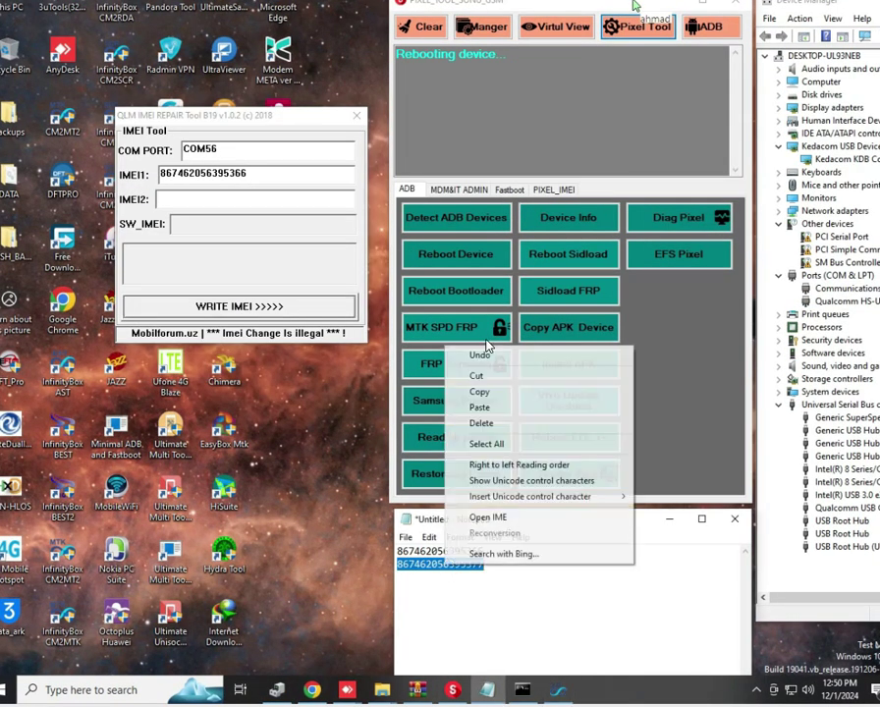
{"action": "left_click", "coordinate": [492, 391]}
{"action": "right_click", "coordinate": [216, 200]}
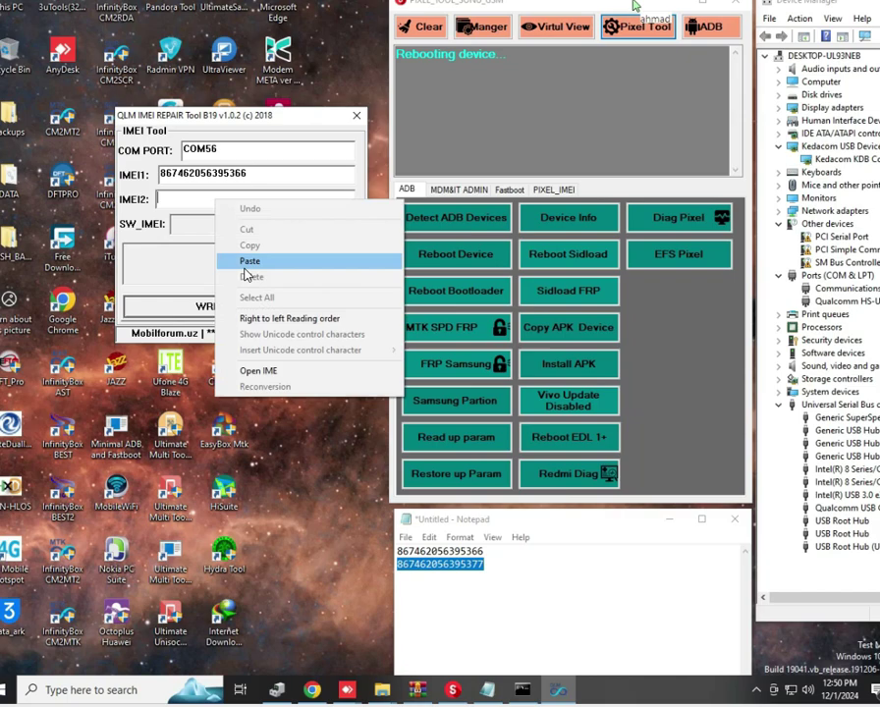
{"action": "left_click", "coordinate": [247, 263]}
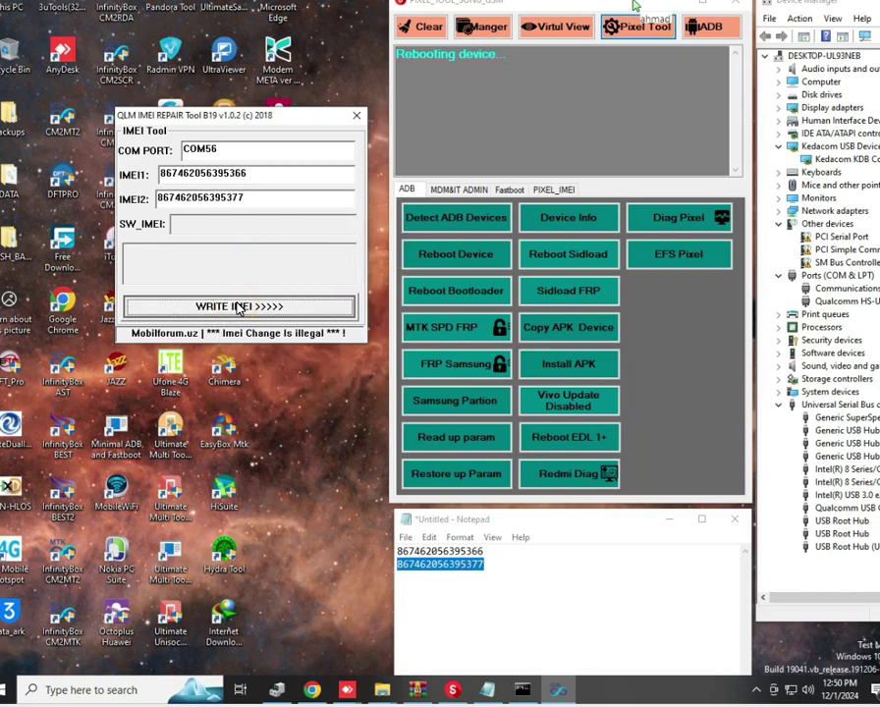
Write both IMEIs to the phone over COM56, close the repair tool, and launch QPST Configuration.
{"action": "left_click", "coordinate": [238, 308]}
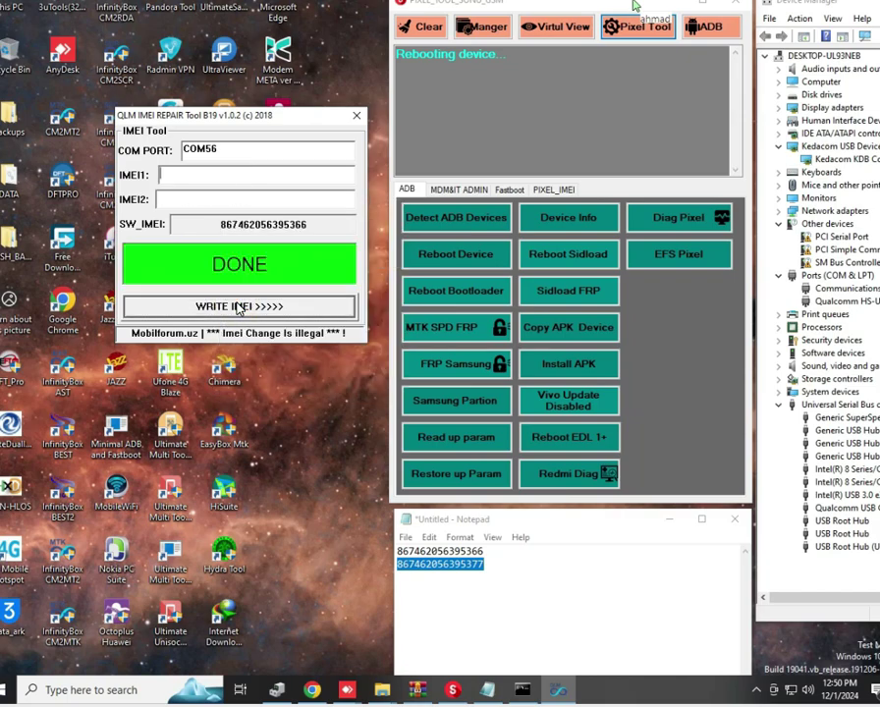
{"action": "left_click", "coordinate": [357, 118]}
{"action": "double_click", "coordinate": [283, 261]}
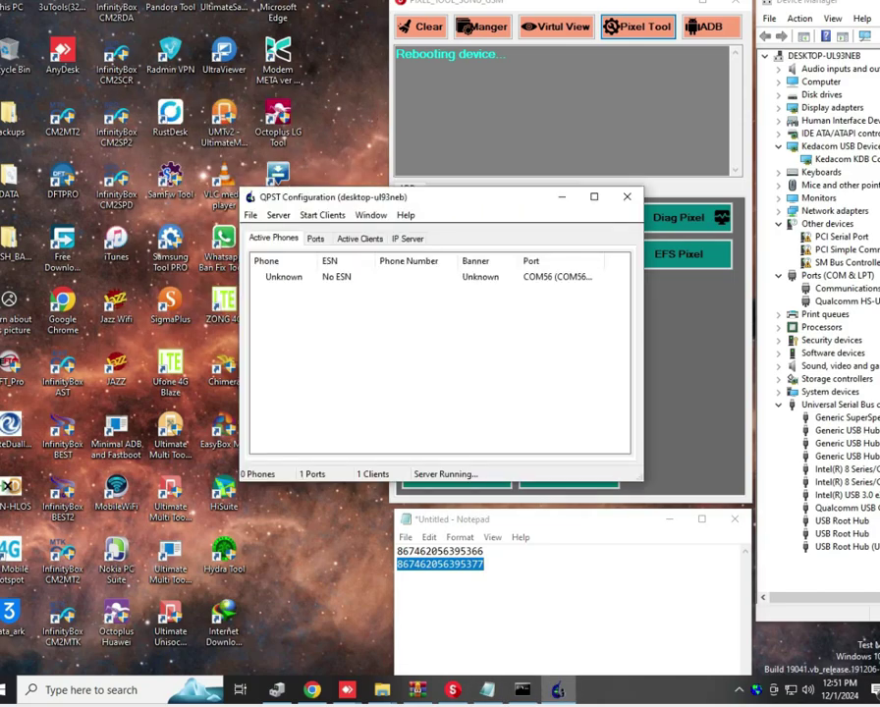
Restore Google Pixel 4.xqcn via Software Download's Restore tab, accepting the model-mismatch prompt.
{"action": "left_click", "coordinate": [330, 216]}
{"action": "left_click", "coordinate": [336, 275]}
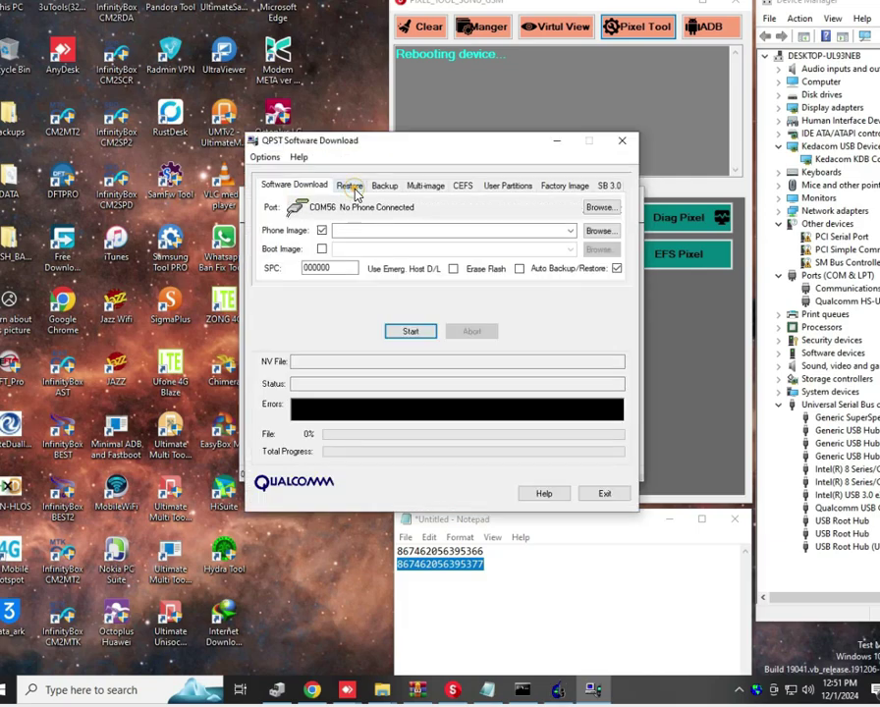
{"action": "left_click", "coordinate": [350, 184]}
{"action": "left_click", "coordinate": [599, 231]}
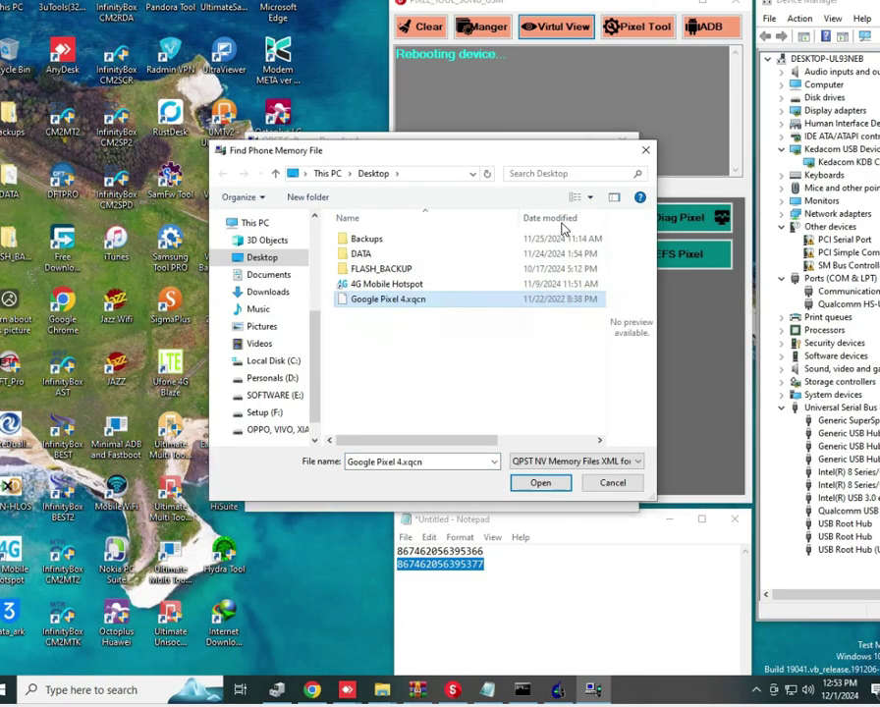
{"action": "double_click", "coordinate": [428, 304]}
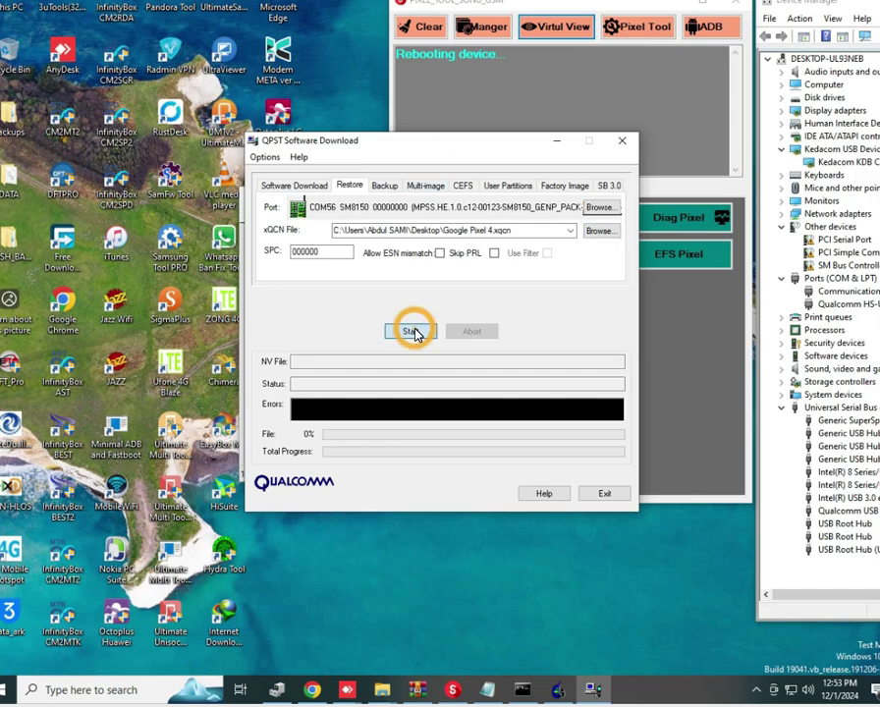
{"action": "left_click", "coordinate": [413, 331]}
{"action": "left_click", "coordinate": [489, 361]}
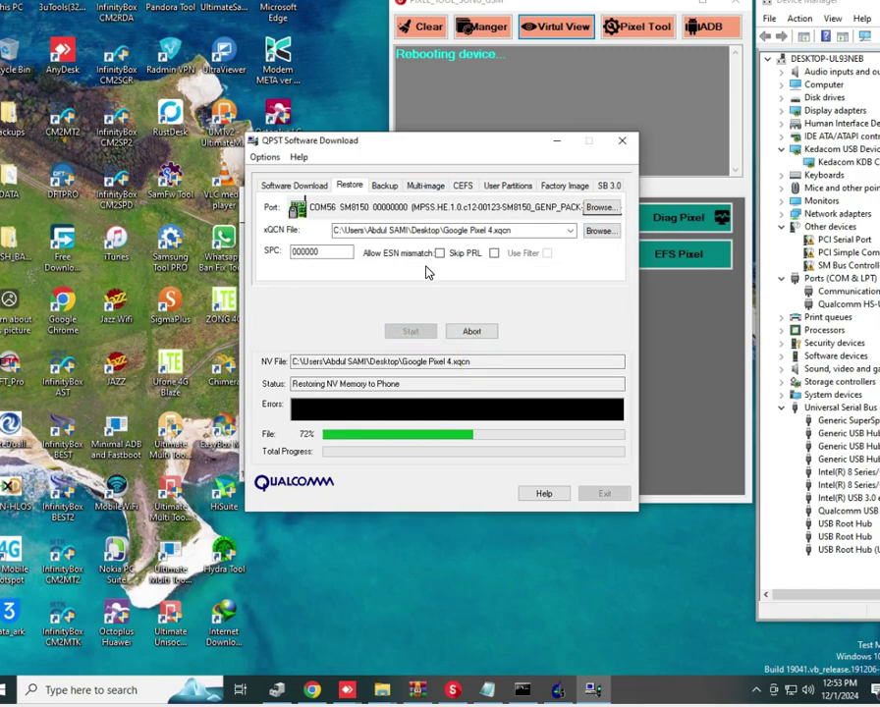
{"action": "mouse_move", "coordinate": [415, 136]}
{"action": "left_mouse_down"}
{"action": "mouse_move", "coordinate": [272, 117]}
{"action": "mouse_move", "coordinate": [164, 135]}
{"action": "mouse_move", "coordinate": [167, 117]}
{"action": "left_mouse_up"}
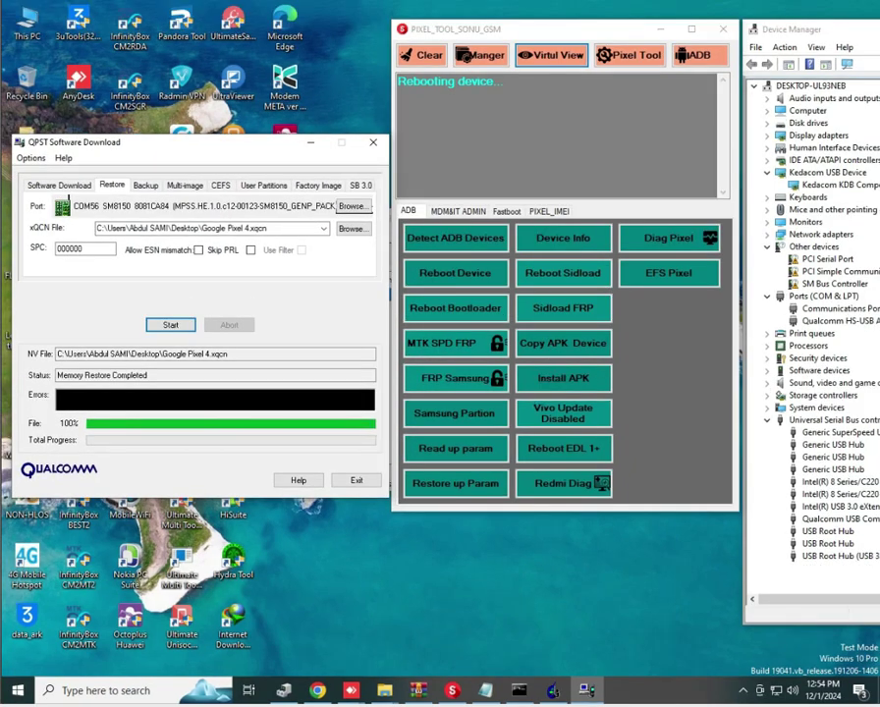
Close both QPST windows, detect the phone over ADB, and mirror its screen on the left.
{"action": "left_click", "coordinate": [353, 480]}
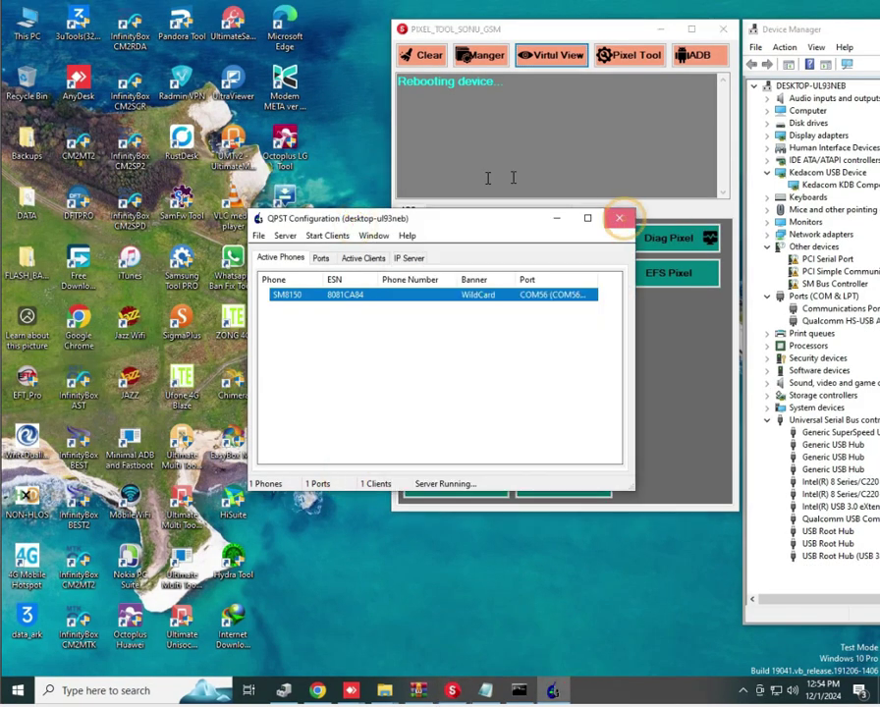
{"action": "left_click", "coordinate": [619, 217]}
{"action": "left_click", "coordinate": [452, 240]}
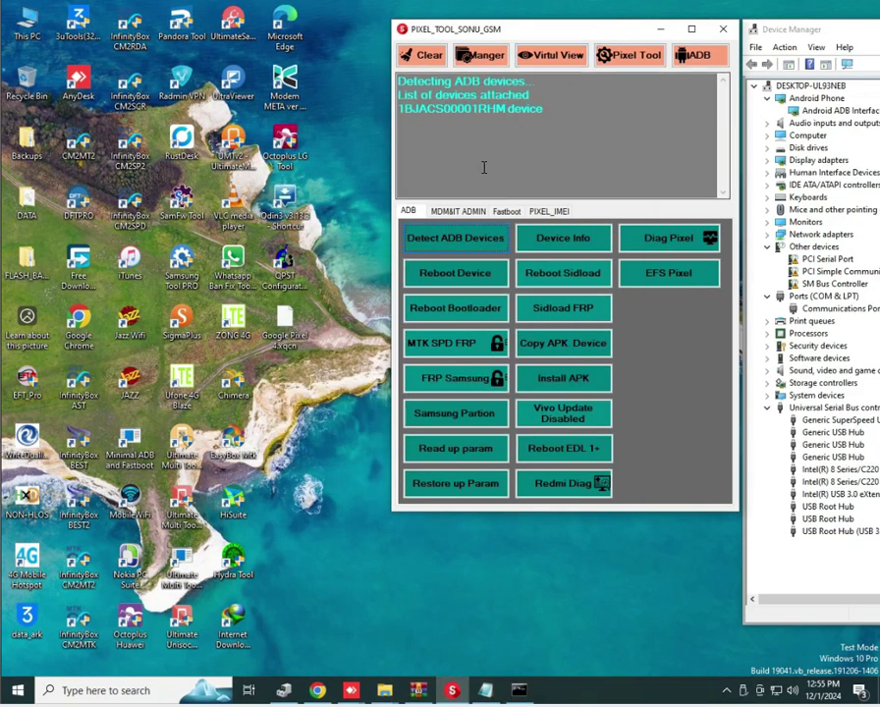
{"action": "left_click", "coordinate": [550, 56]}
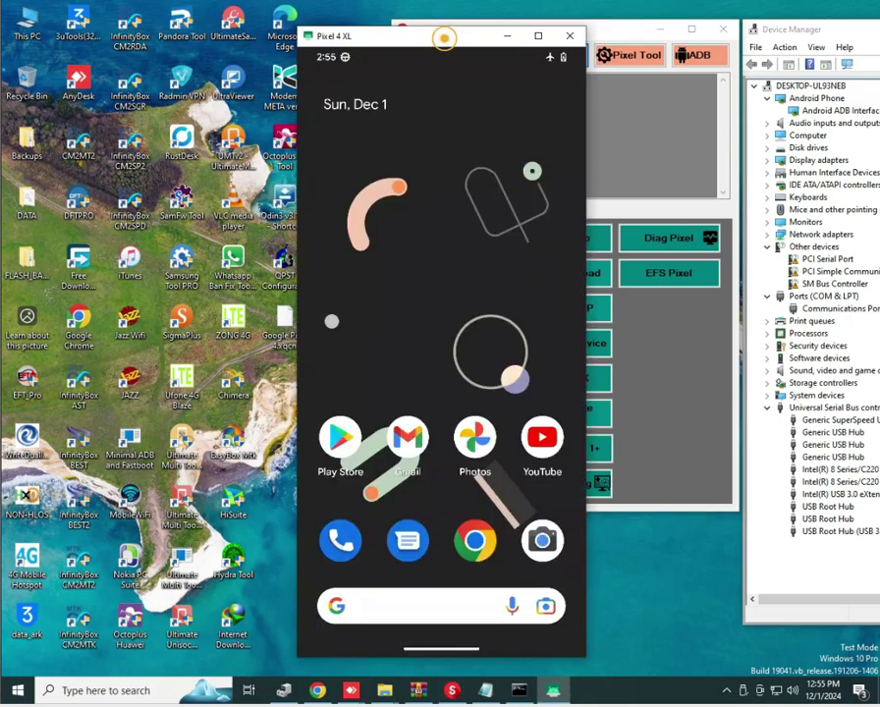
{"action": "mouse_move", "coordinate": [444, 39]}
{"action": "left_mouse_down"}
{"action": "mouse_move", "coordinate": [169, 19]}
{"action": "mouse_move", "coordinate": [204, 24]}
{"action": "mouse_move", "coordinate": [212, 37]}
{"action": "left_mouse_up"}
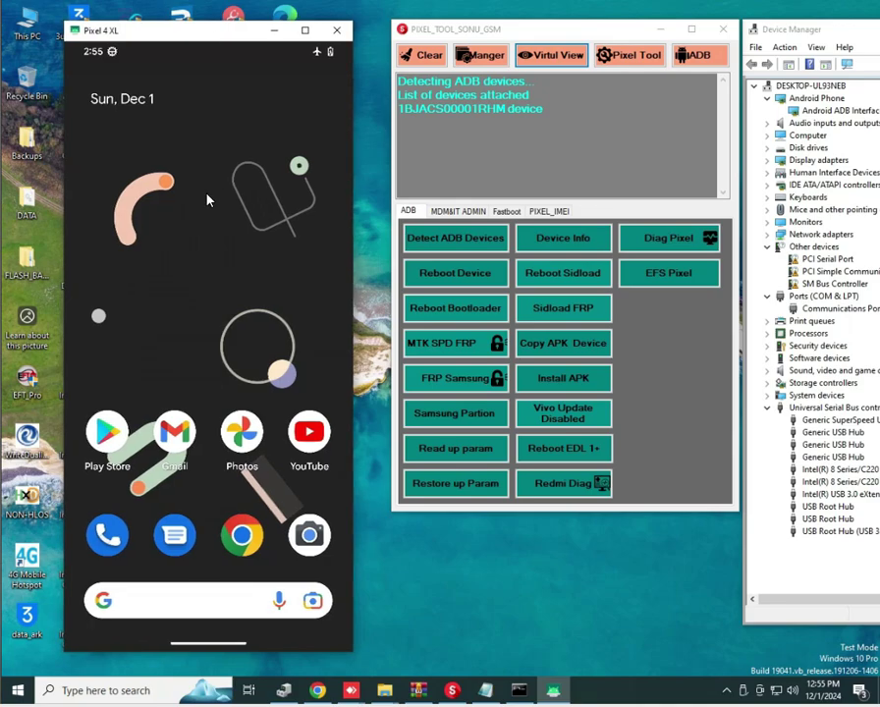
{"action": "left_click", "coordinate": [125, 499]}
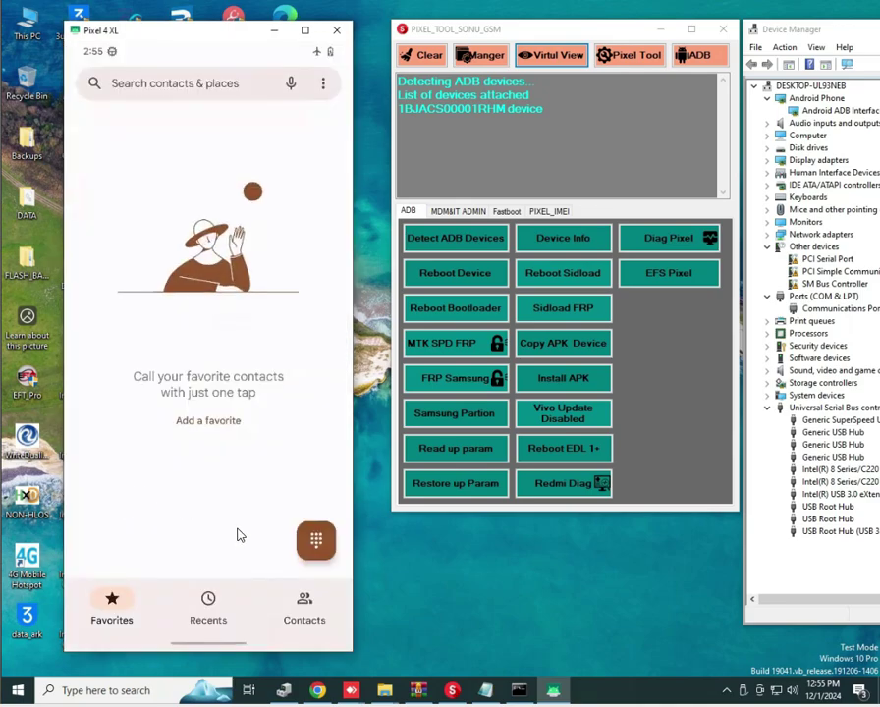
{"action": "left_click", "coordinate": [315, 542]}
{"action": "left_click", "coordinate": [116, 423]}
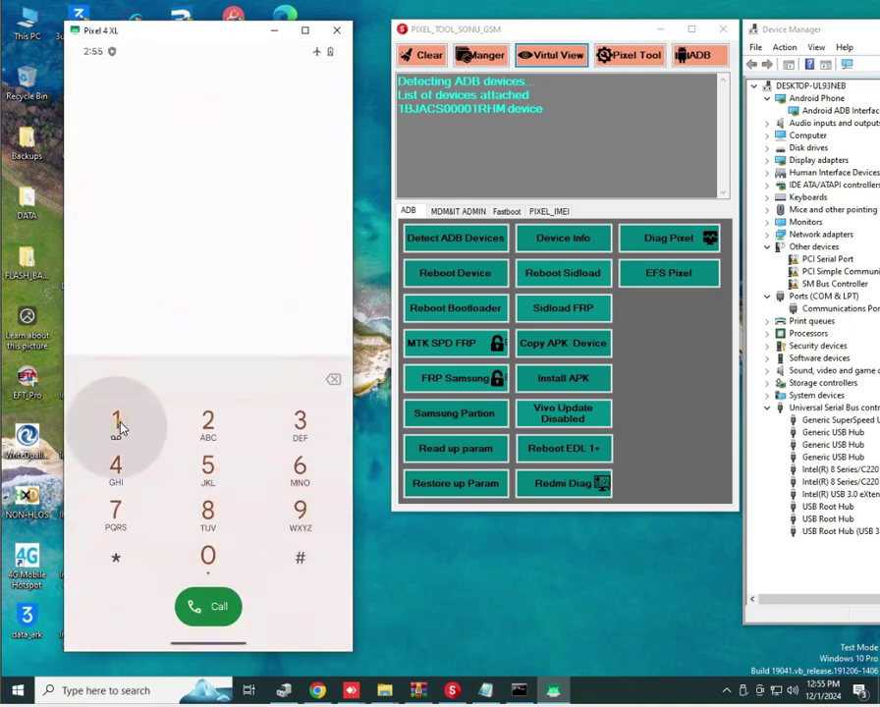
{"action": "left_click", "coordinate": [334, 382]}
{"action": "left_click", "coordinate": [115, 557]}
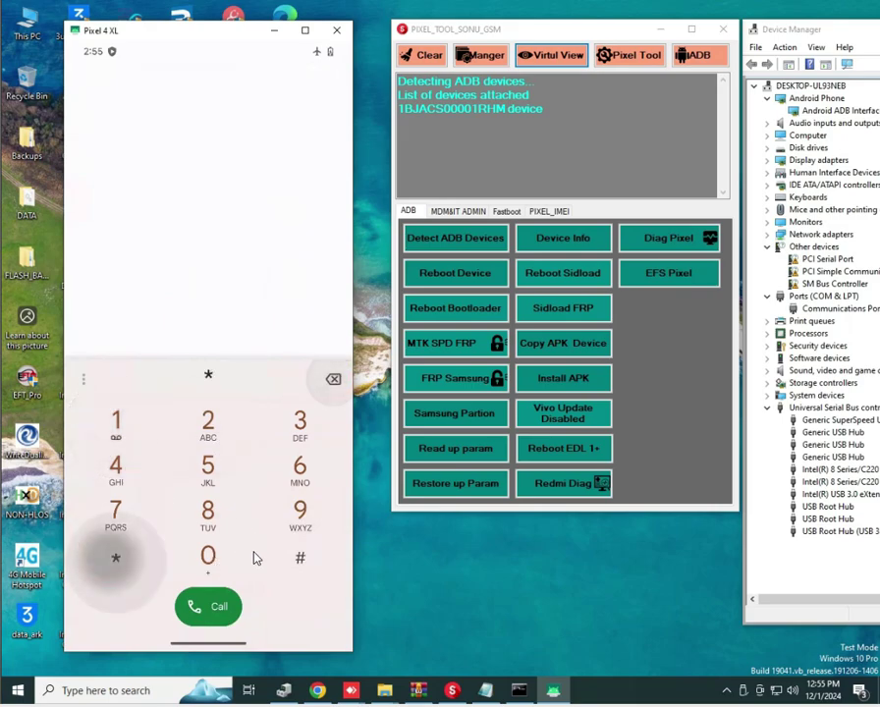
{"action": "left_click", "coordinate": [300, 557]}
{"action": "left_click", "coordinate": [207, 557]}
{"action": "left_click", "coordinate": [300, 467]}
{"action": "left_click", "coordinate": [299, 557]}
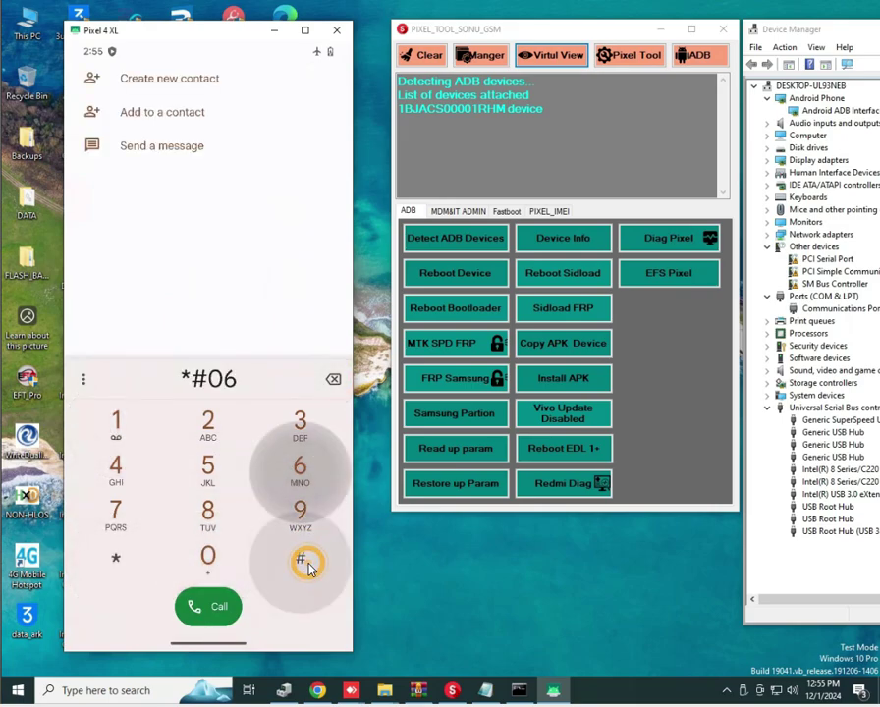
{"action": "left_click", "coordinate": [297, 546]}
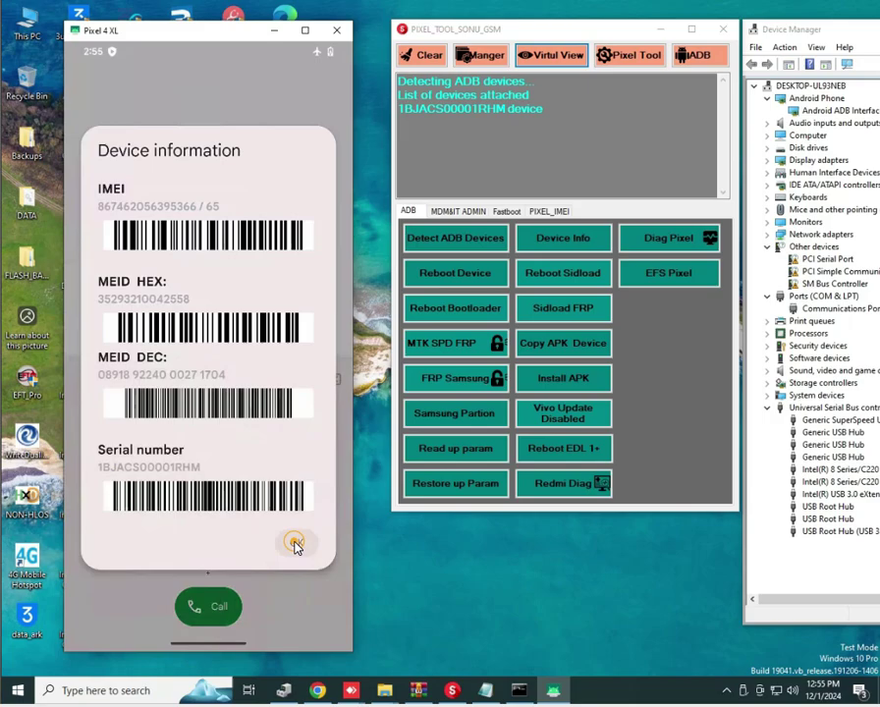
From the home screen, review the notification shade and full quick settings, then open the dialer keypad.
{"action": "left_click_drag", "start_coordinate": [222, 644], "coordinate": [173, 329]}
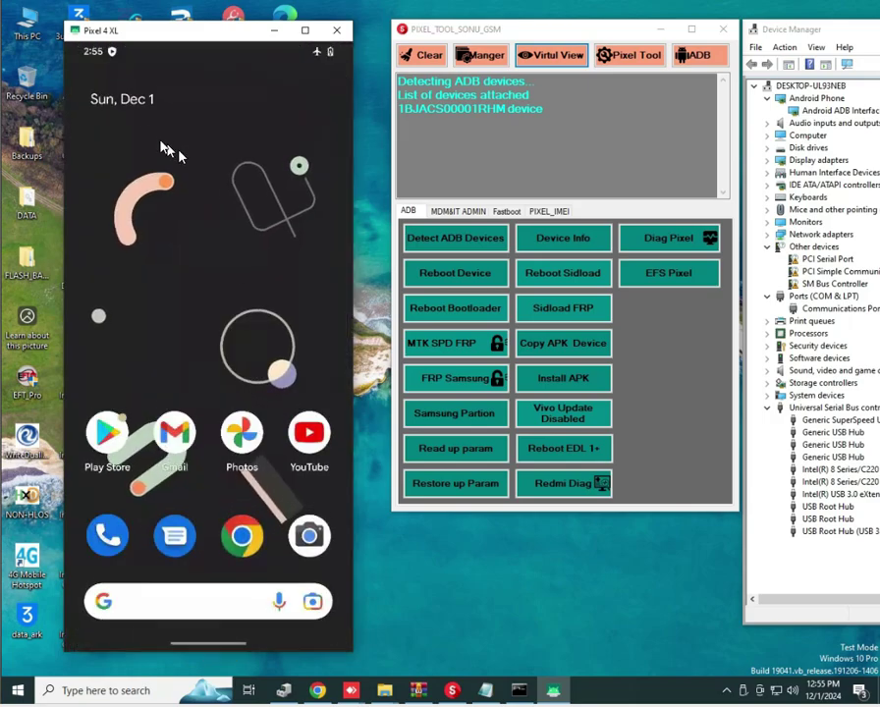
{"action": "left_click_drag", "start_coordinate": [118, 32], "coordinate": [143, 144]}
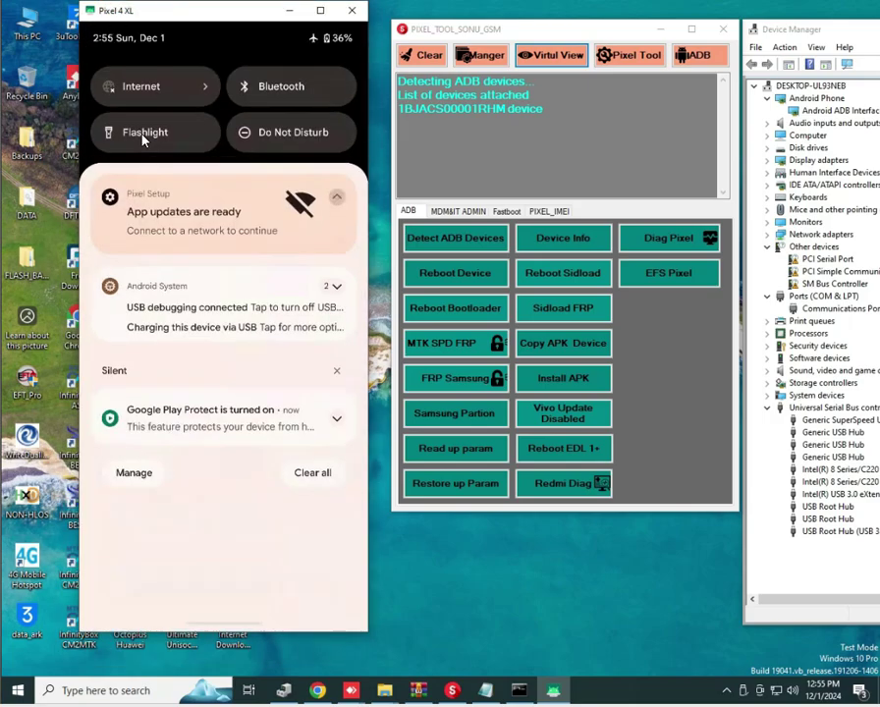
{"action": "mouse_move", "coordinate": [228, 365]}
{"action": "left_mouse_down"}
{"action": "mouse_move", "coordinate": [236, 228]}
{"action": "mouse_move", "coordinate": [197, 153]}
{"action": "mouse_move", "coordinate": [230, 132]}
{"action": "left_mouse_up"}
{"action": "mouse_move", "coordinate": [220, 393]}
{"action": "left_mouse_down"}
{"action": "mouse_move", "coordinate": [218, 485]}
{"action": "mouse_move", "coordinate": [247, 126]}
{"action": "left_mouse_up"}
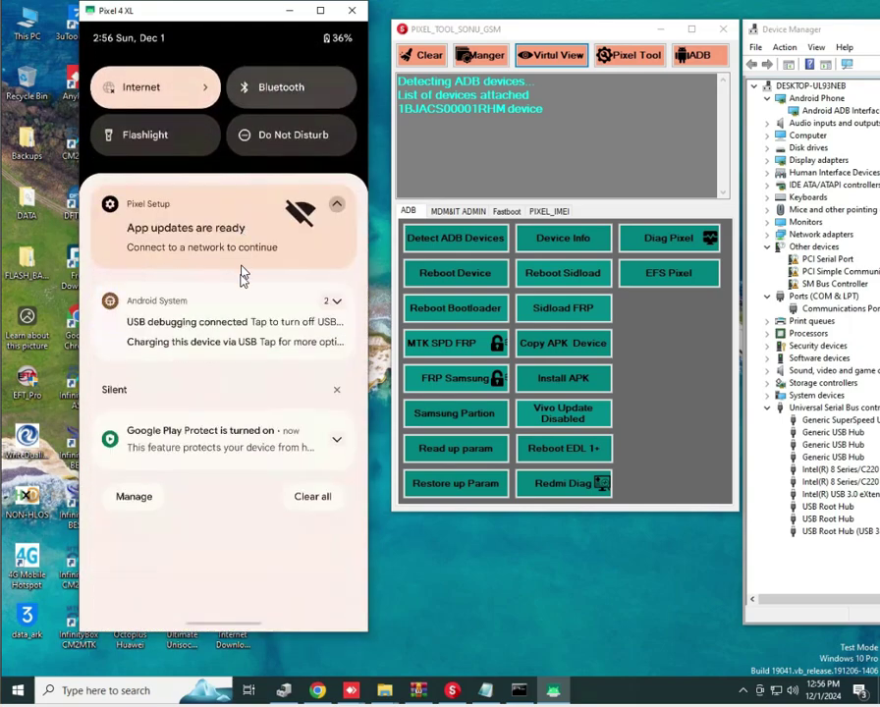
{"action": "left_click_drag", "start_coordinate": [248, 498], "coordinate": [254, 167]}
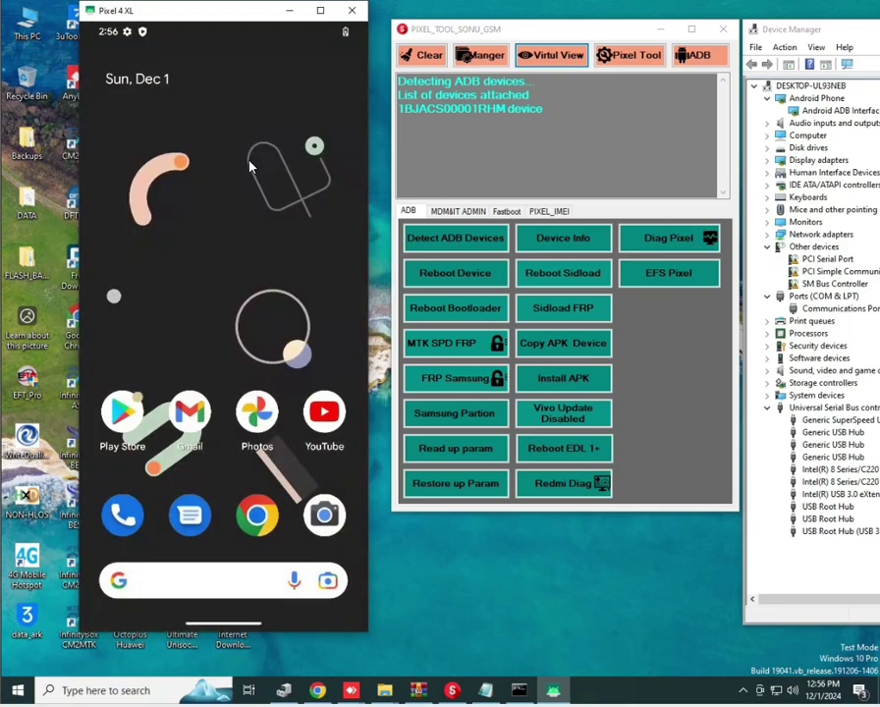
{"action": "left_click", "coordinate": [120, 519]}
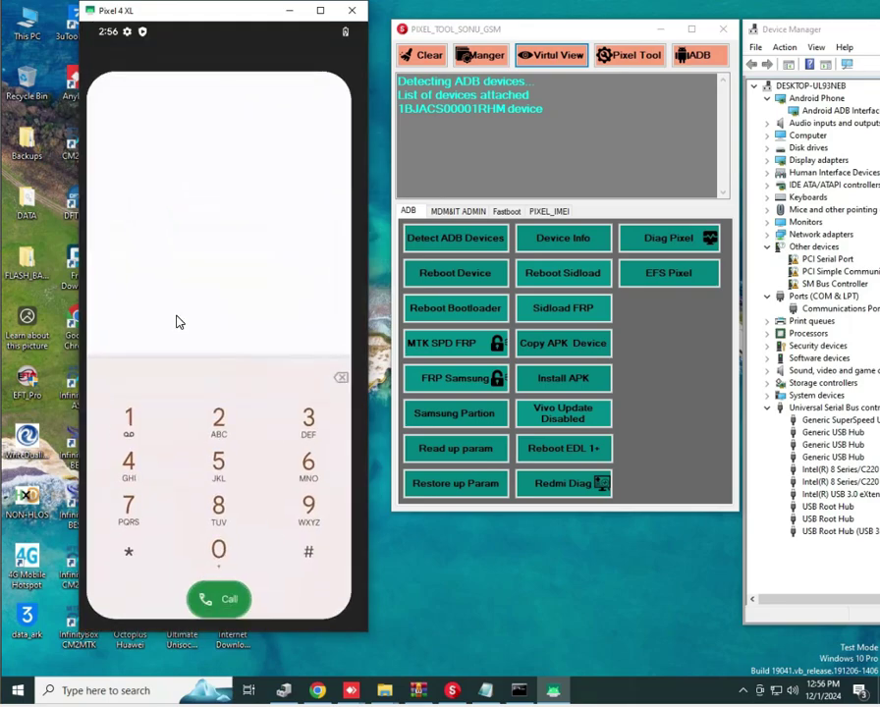